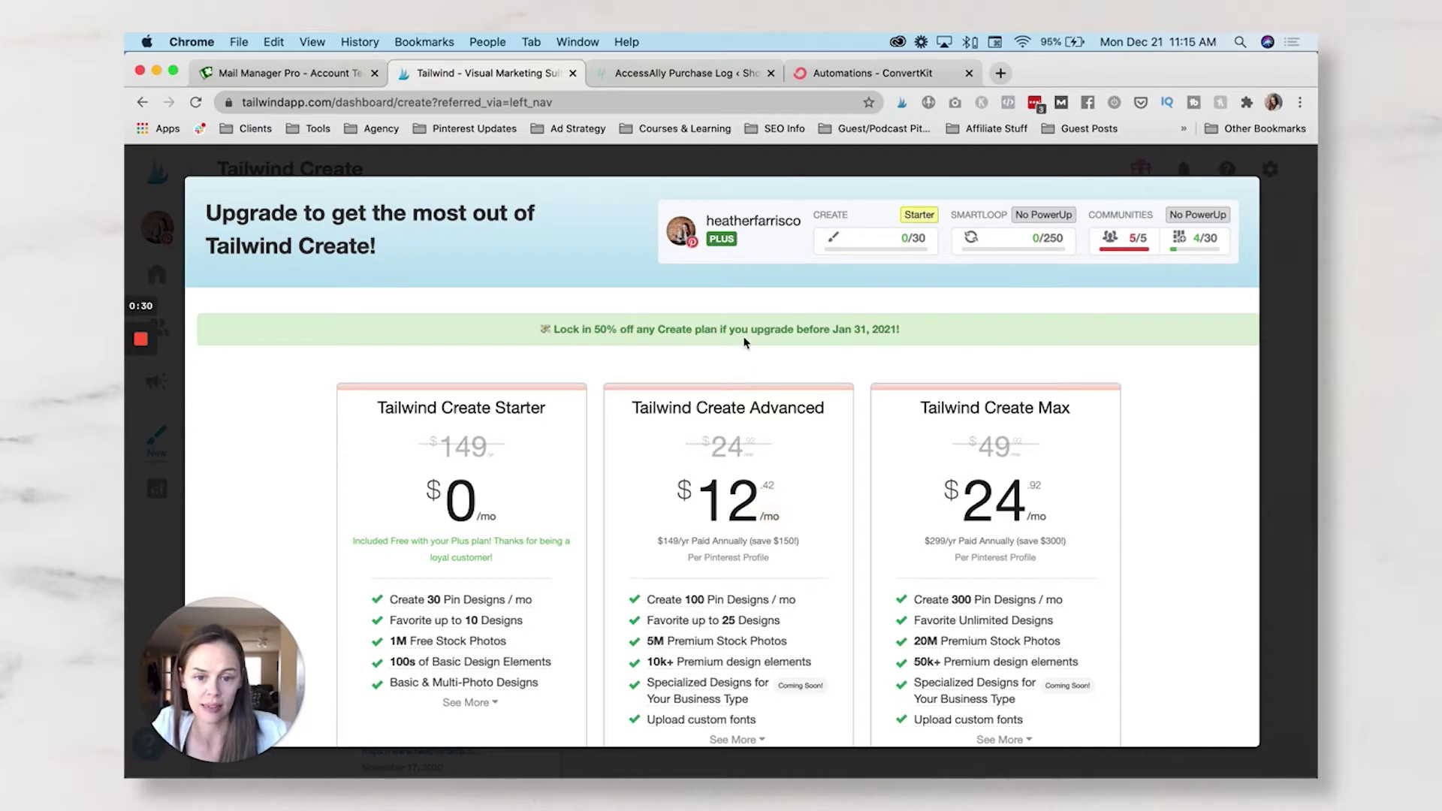
Step: Compare the Tailwind Create Starter, Advanced and Max plans, expanding their full feature lists, and close the plan overview
scroll(676, 511, "down", 2)
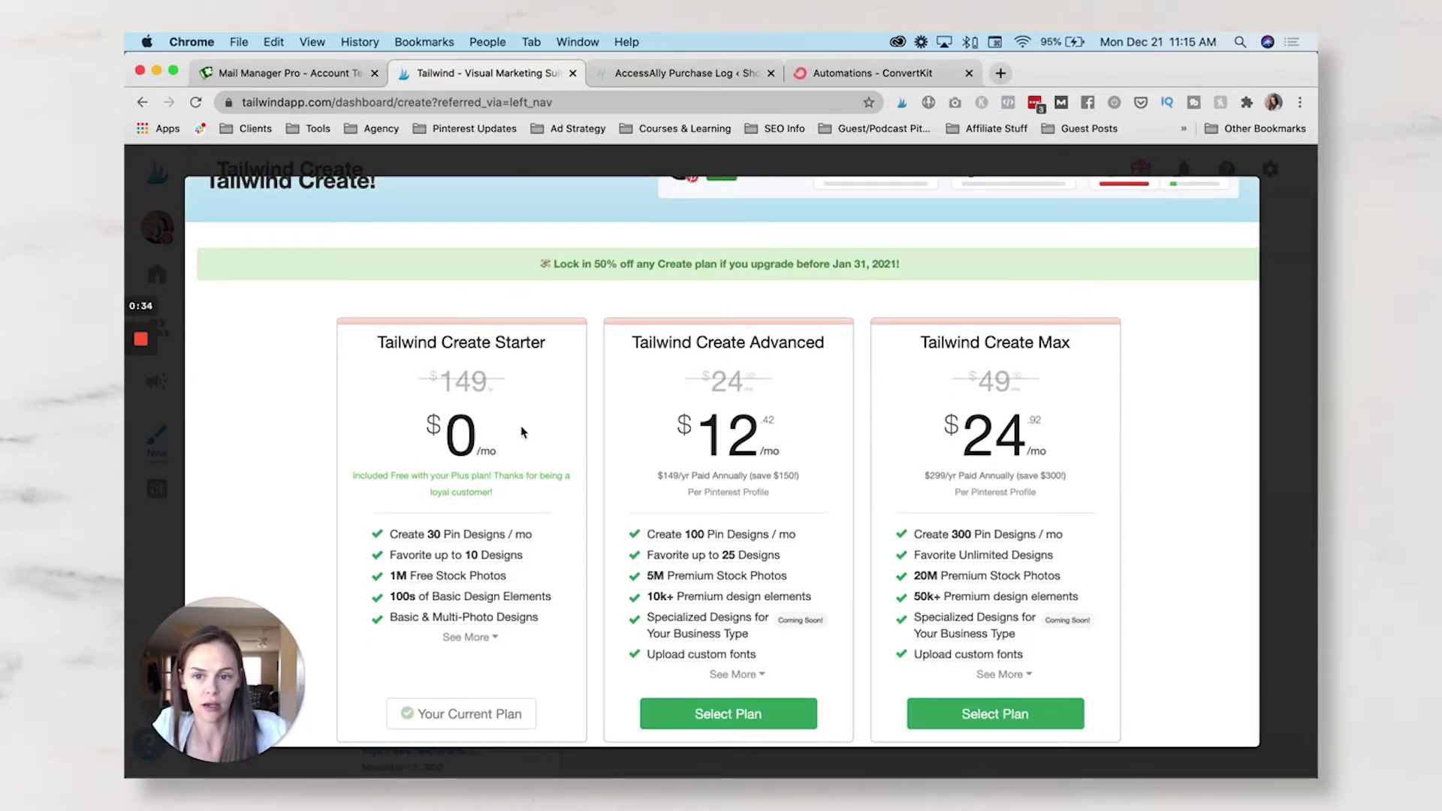
left_click(470, 637)
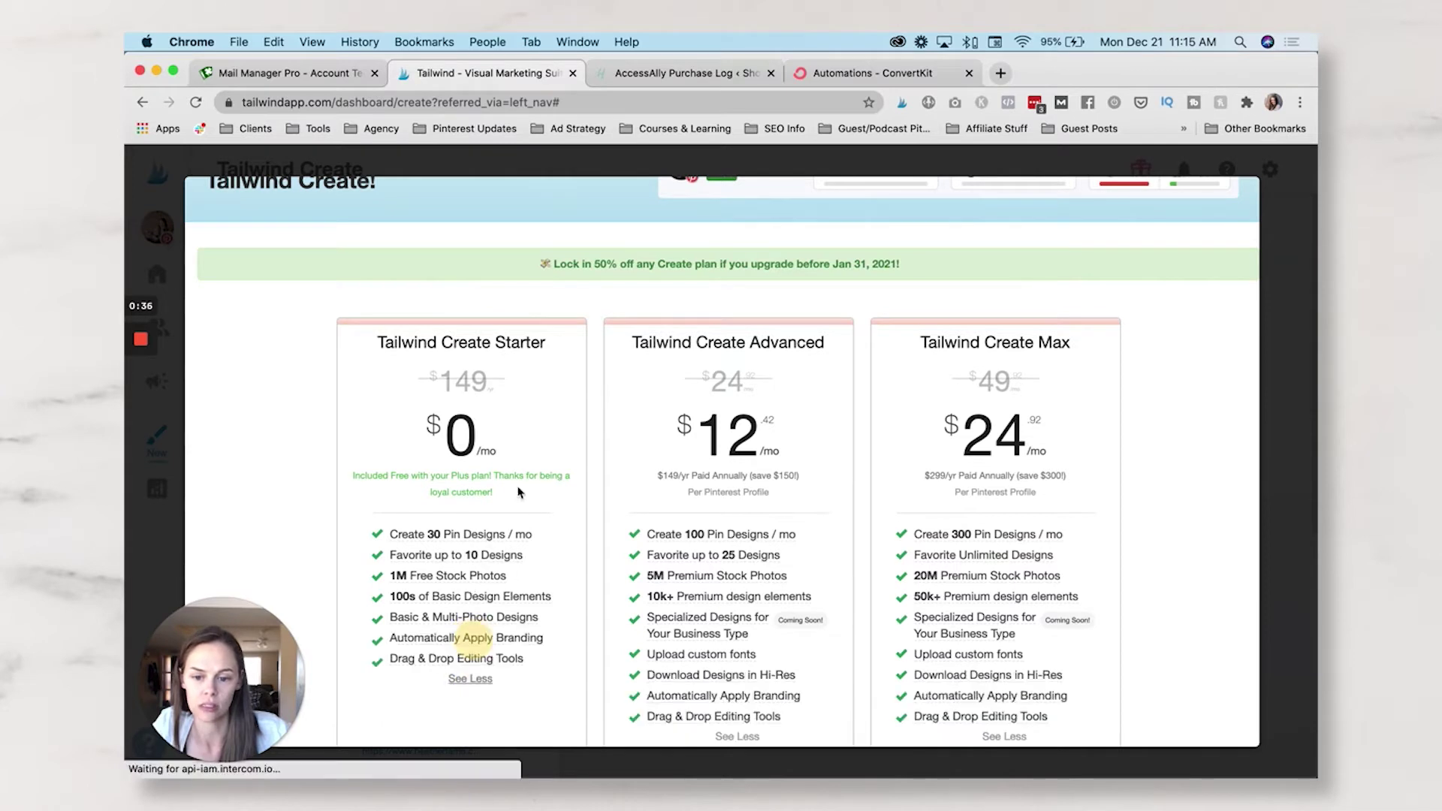
scroll(487, 544, "down", 1)
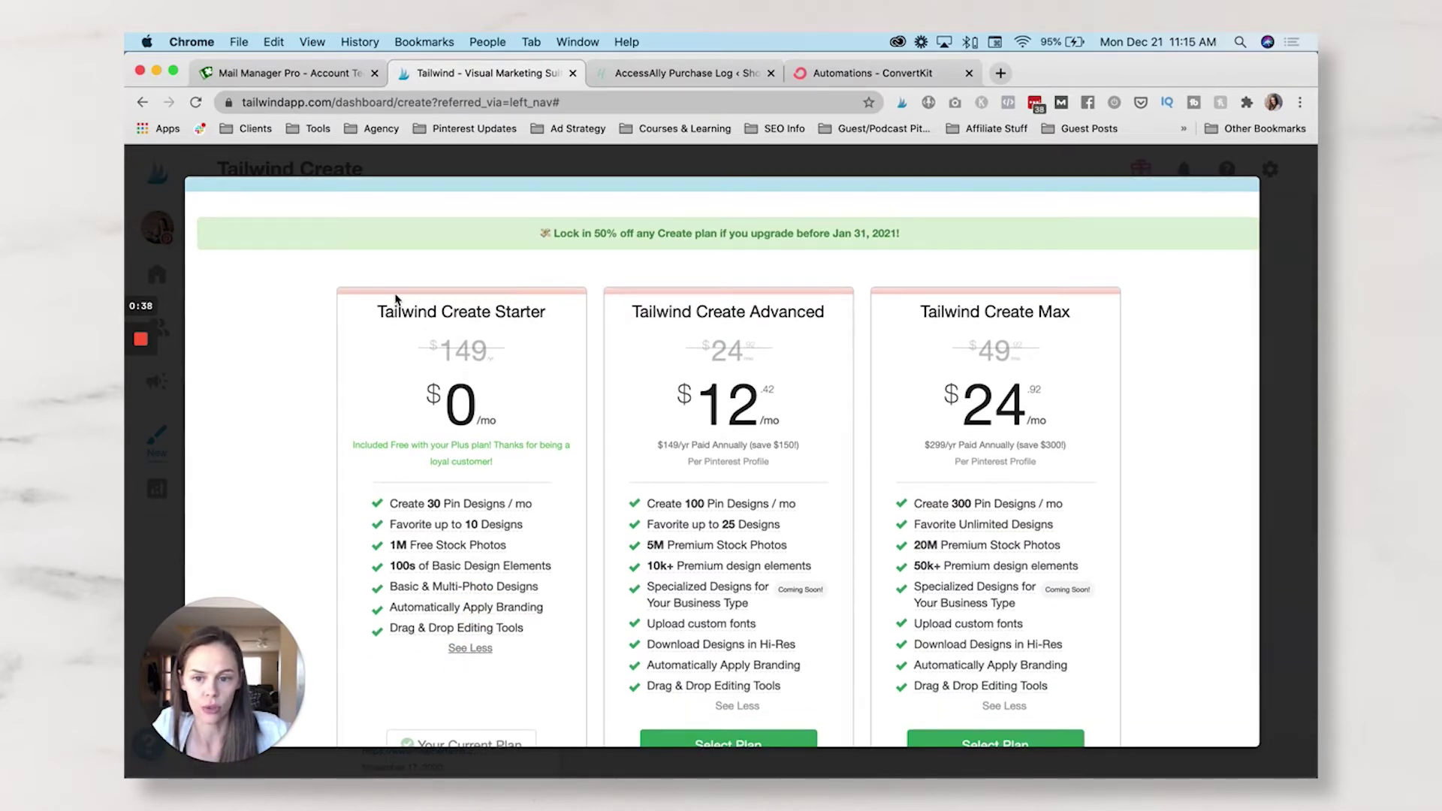
mouse_move(453, 505)
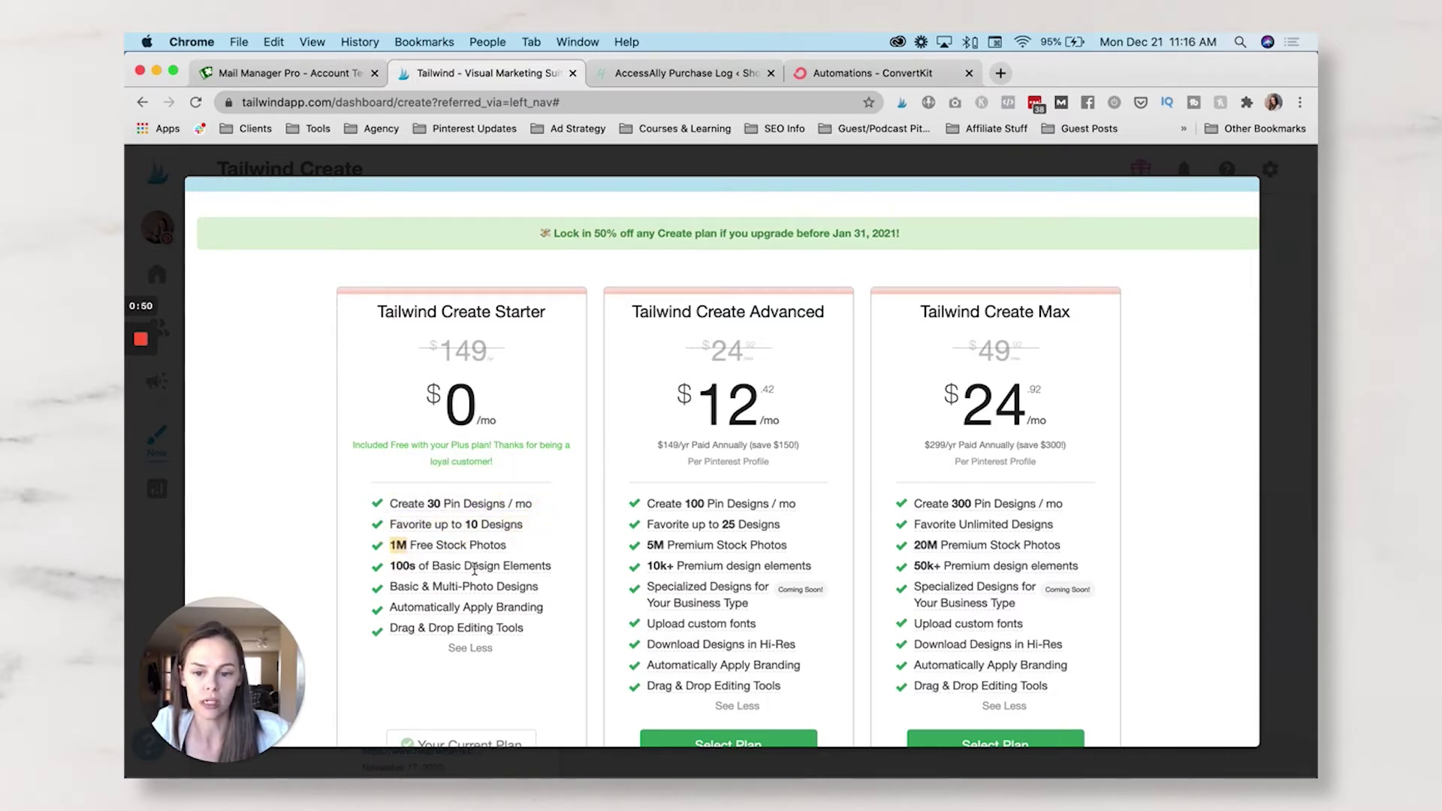
scroll(474, 579, "down", 1)
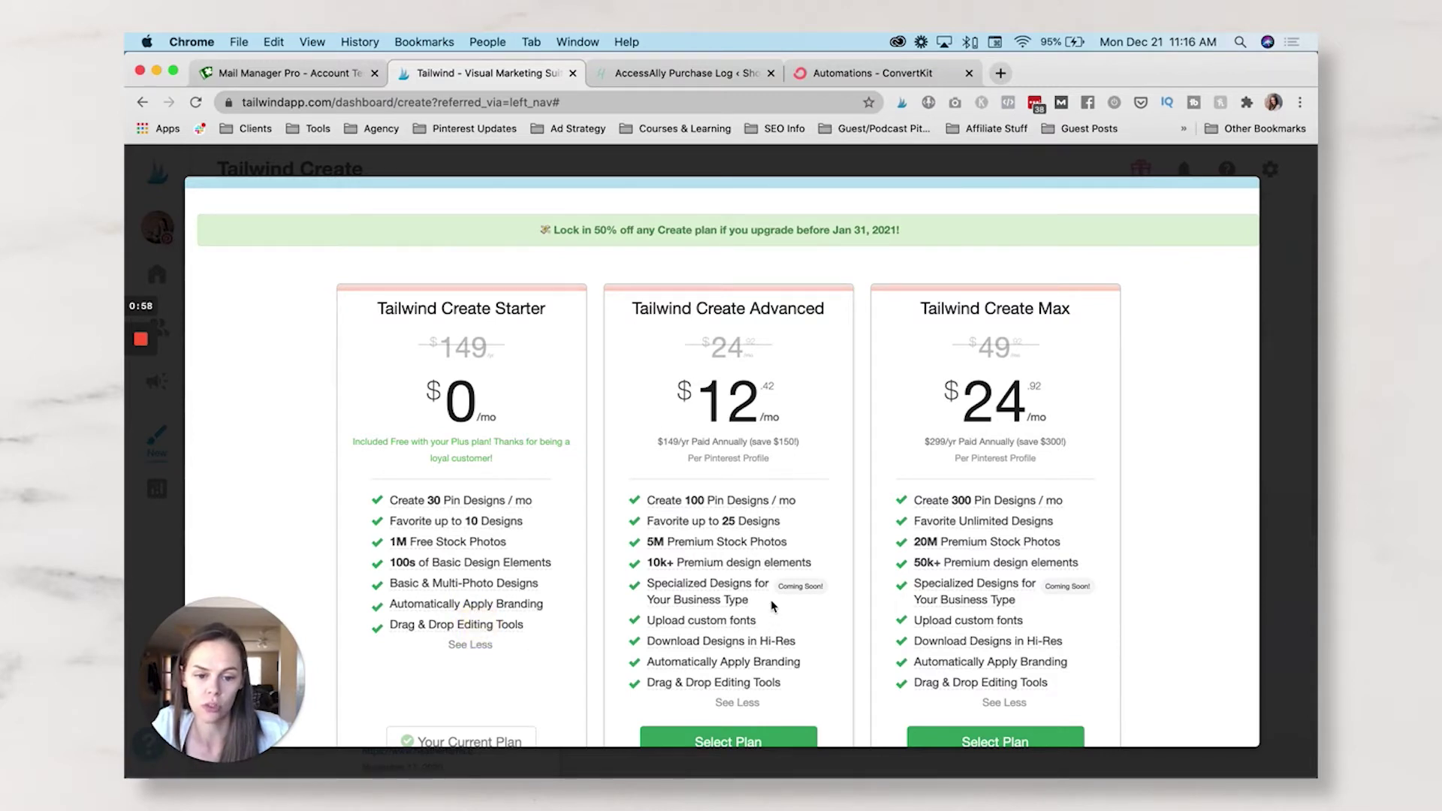
scroll(772, 606, "down", 1)
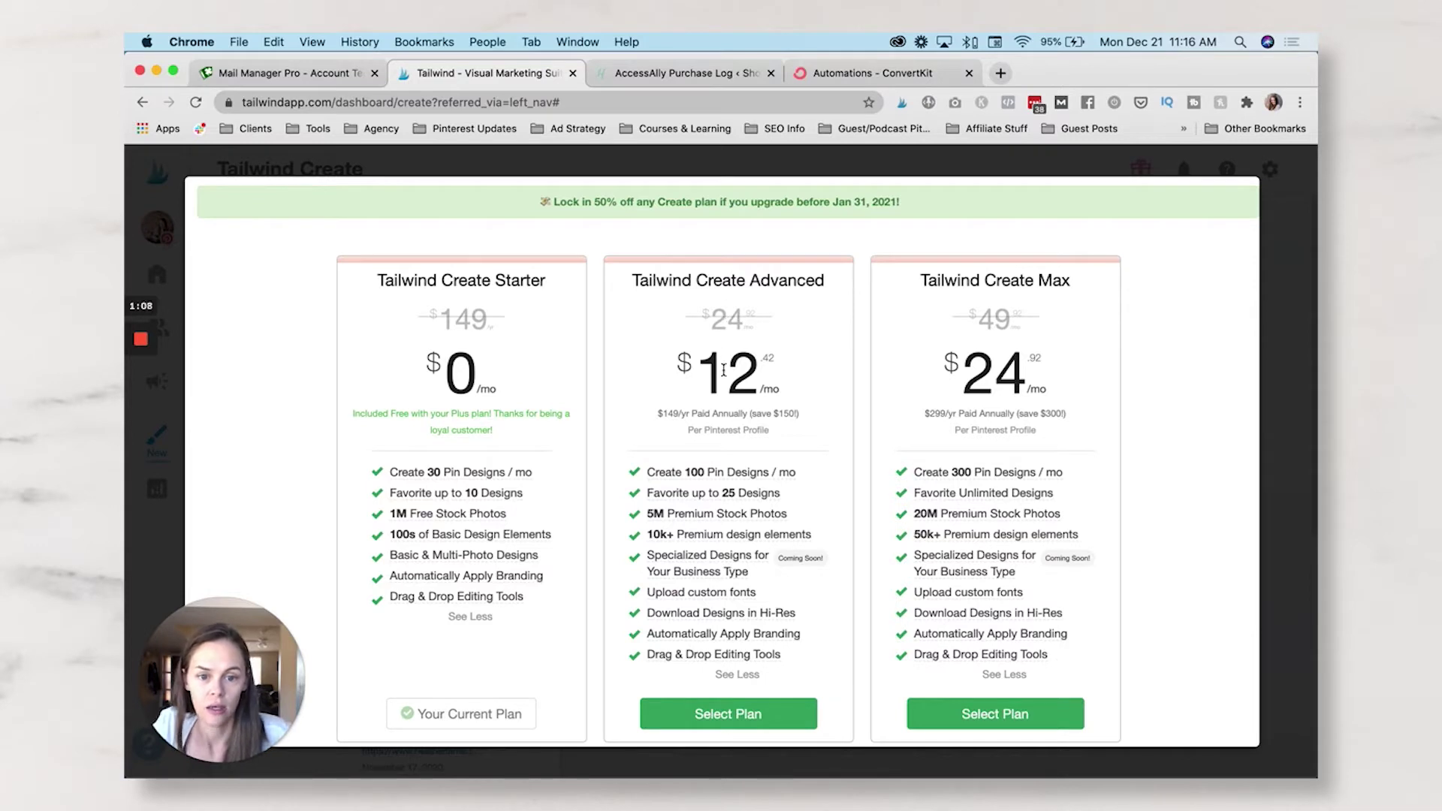
scroll(760, 458, "up", 3)
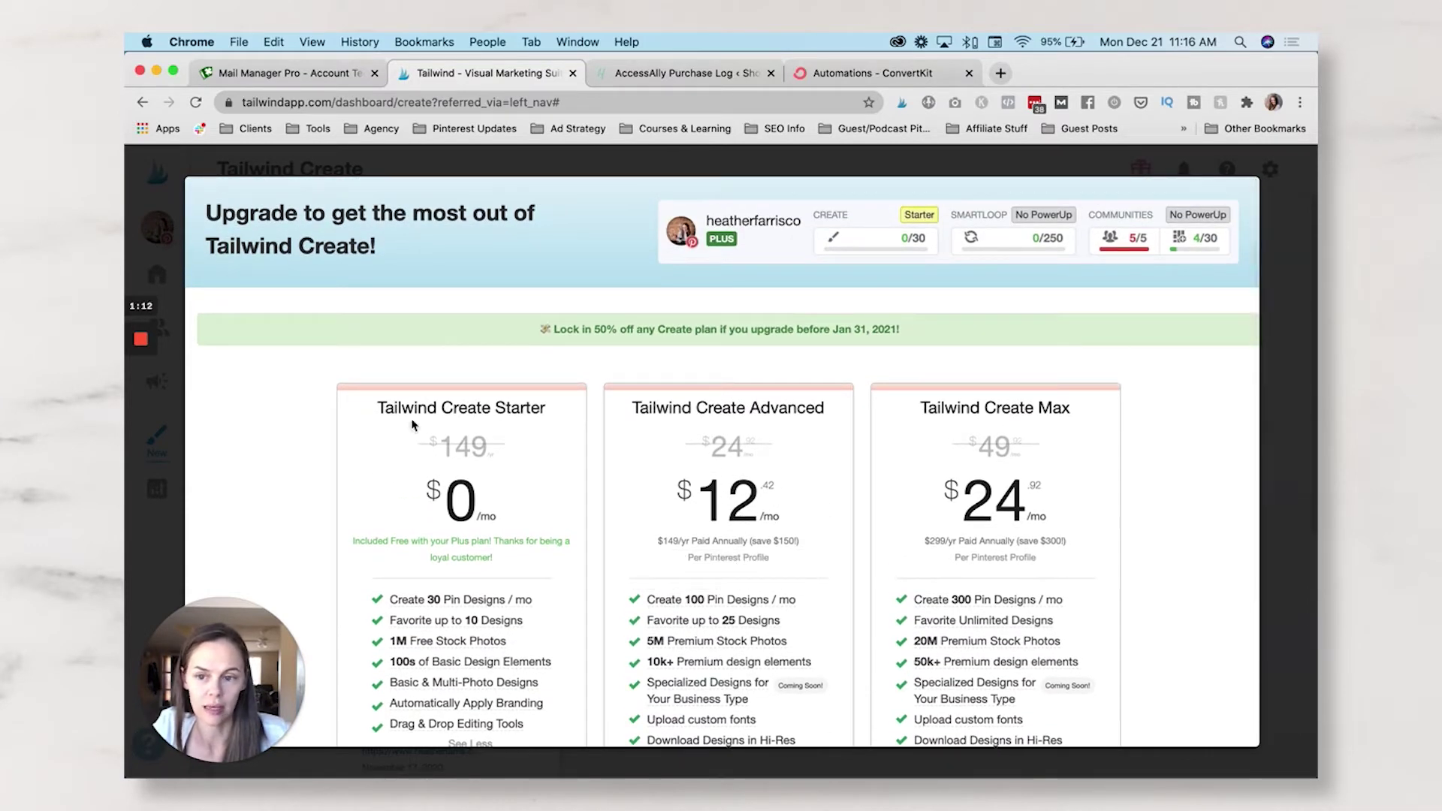
left_click(1290, 346)
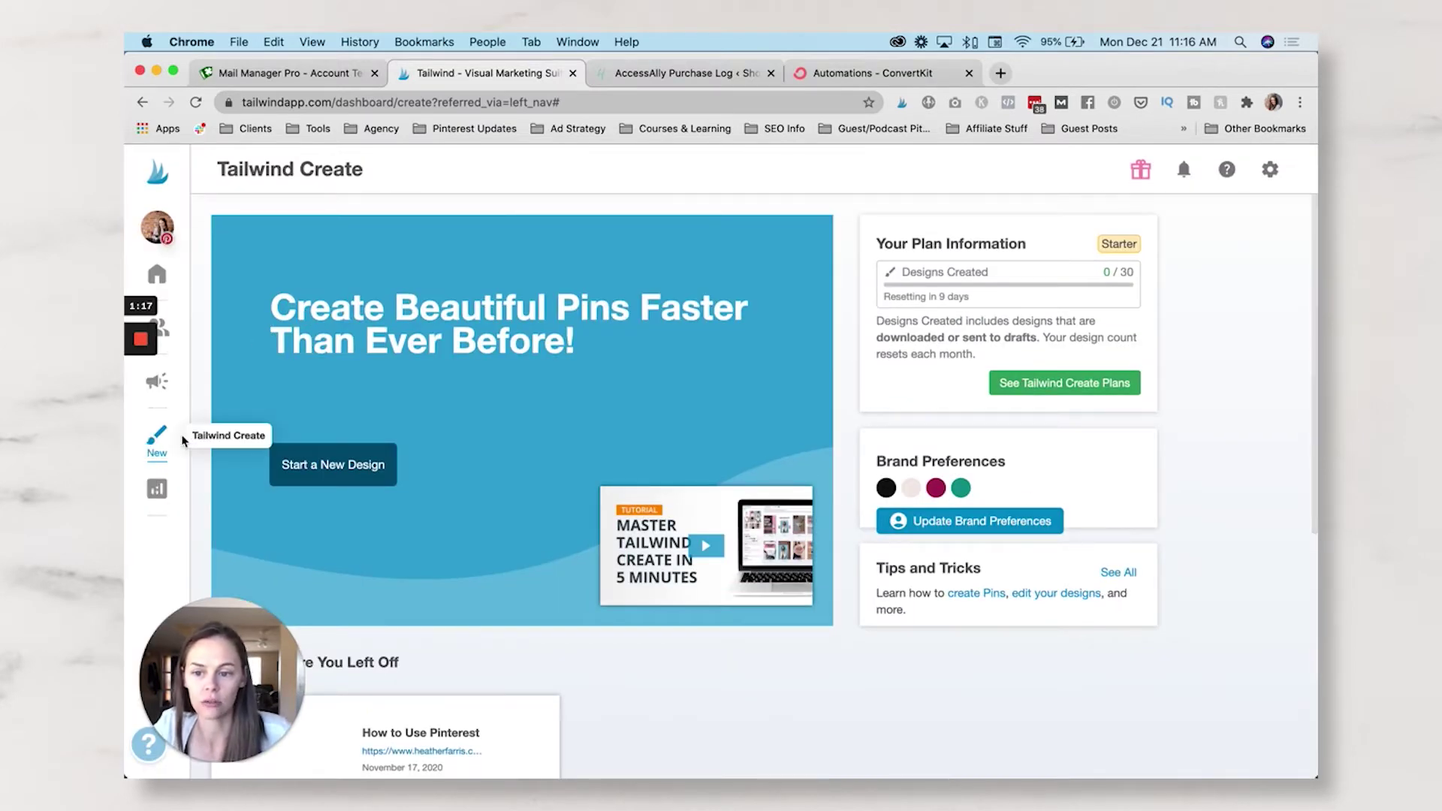
Step: Review the brand text, fonts, colors and logos in the brand preferences and close them without editing
left_click(158, 438)
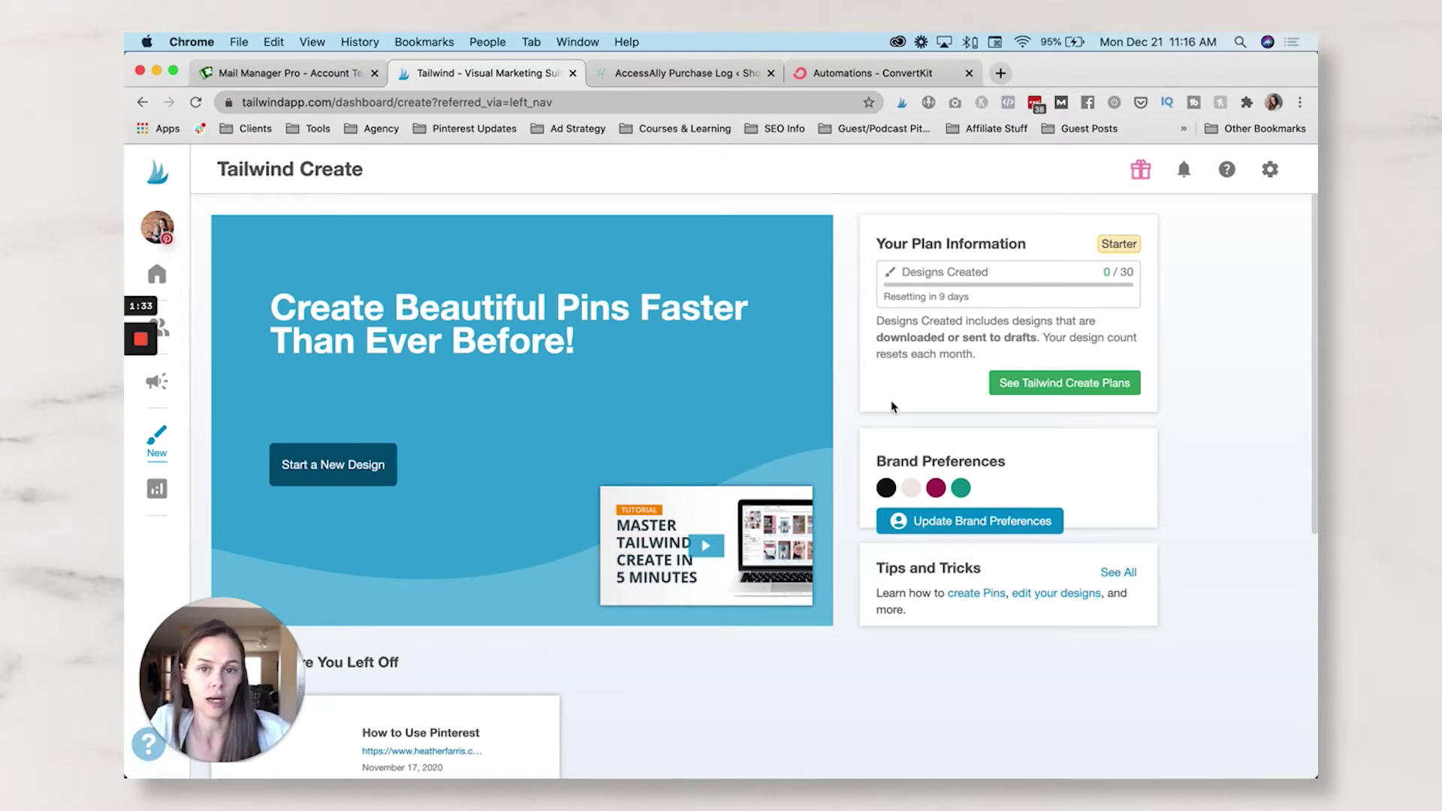
left_click(975, 527)
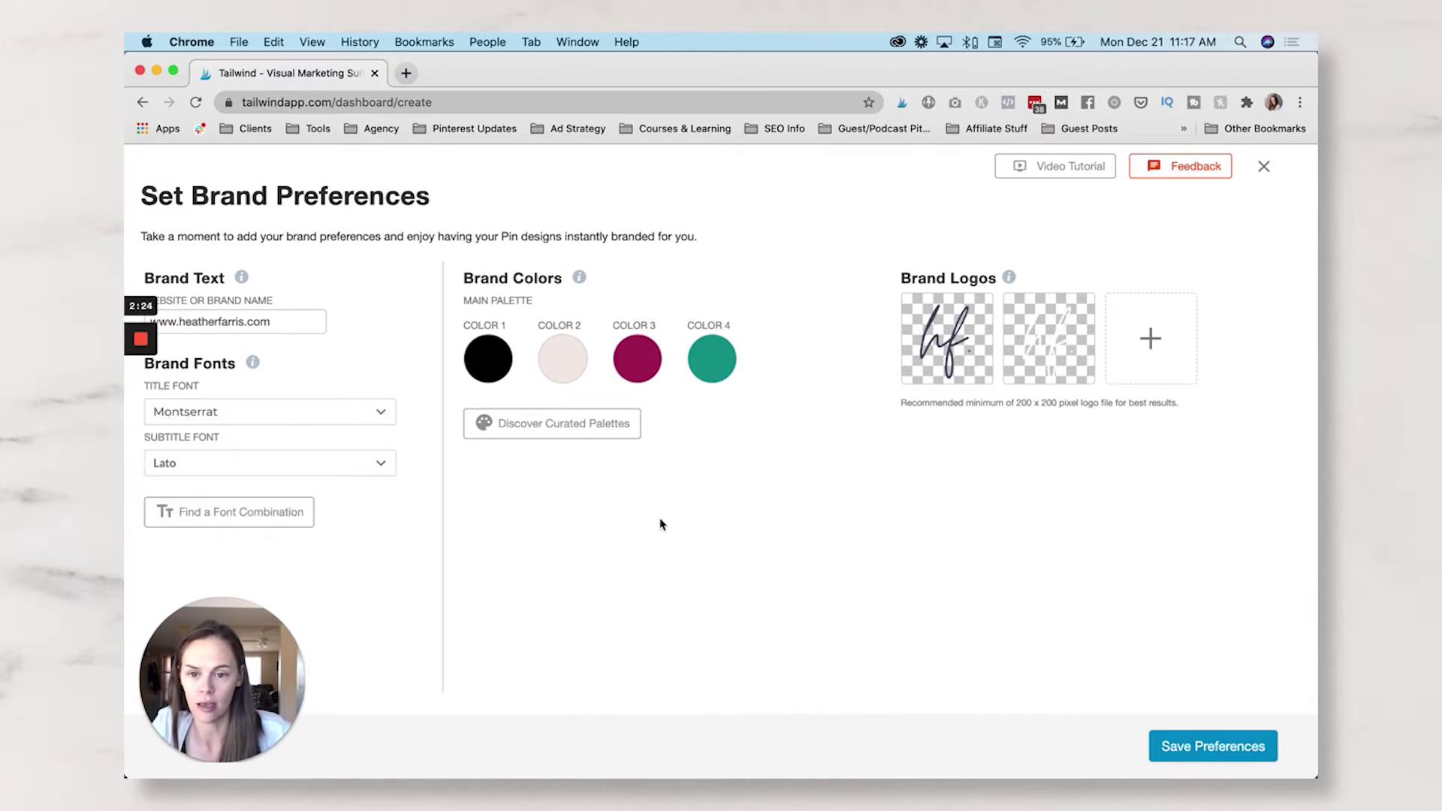
scroll(660, 522, "down", 1)
scroll(660, 522, "up", 1)
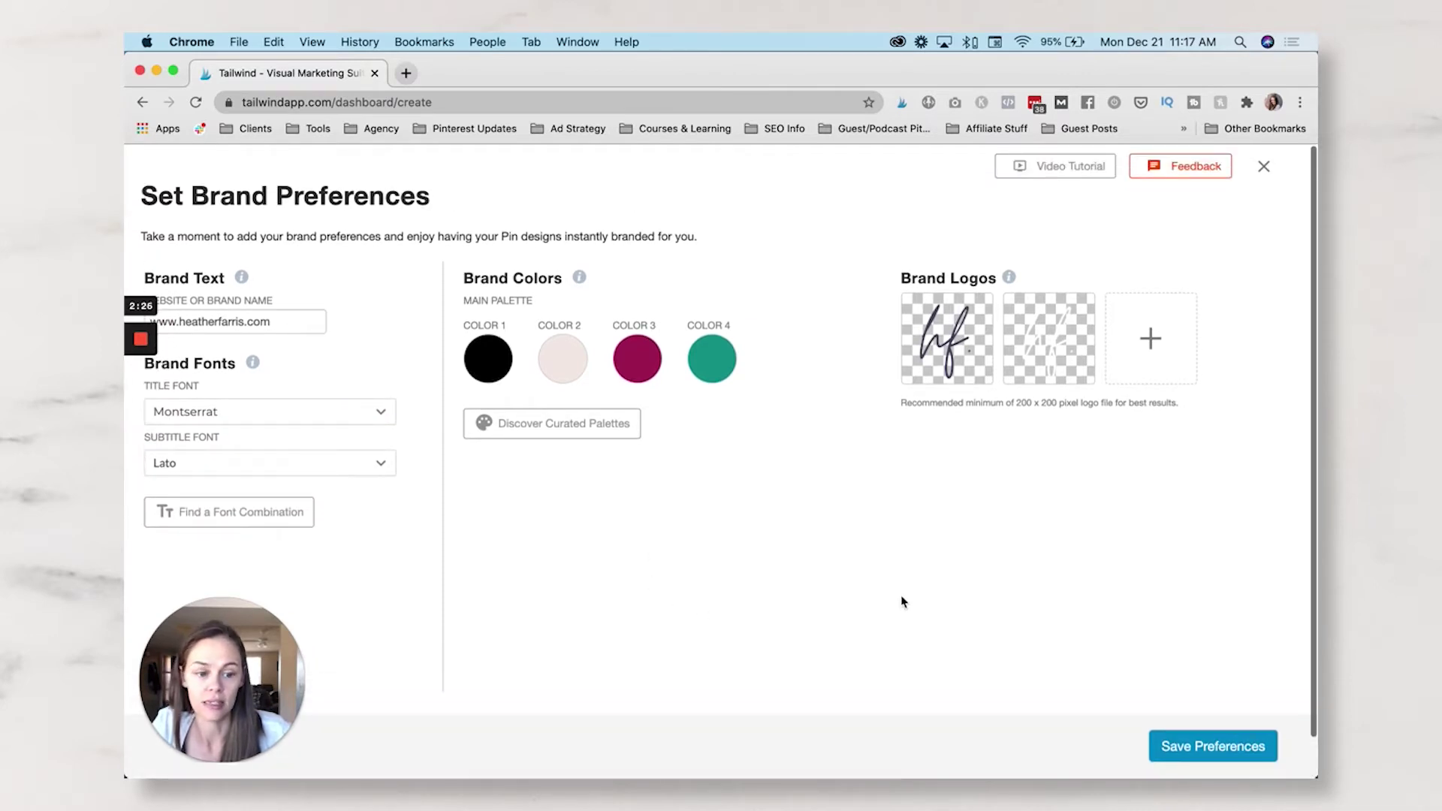
left_click(1264, 166)
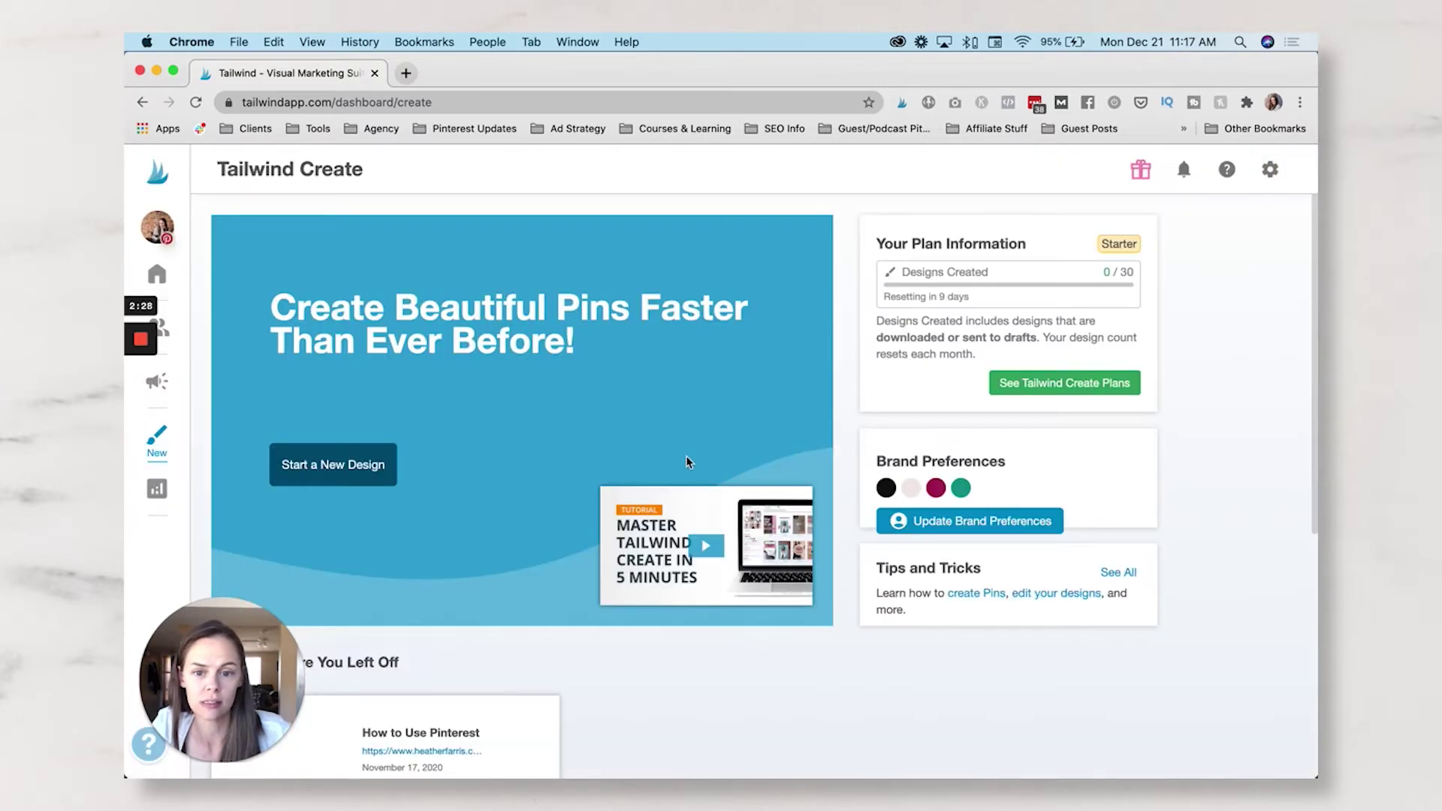
Step: Start a new pin design from the Tailwind Create dashboard
scroll(751, 451, "down", 1)
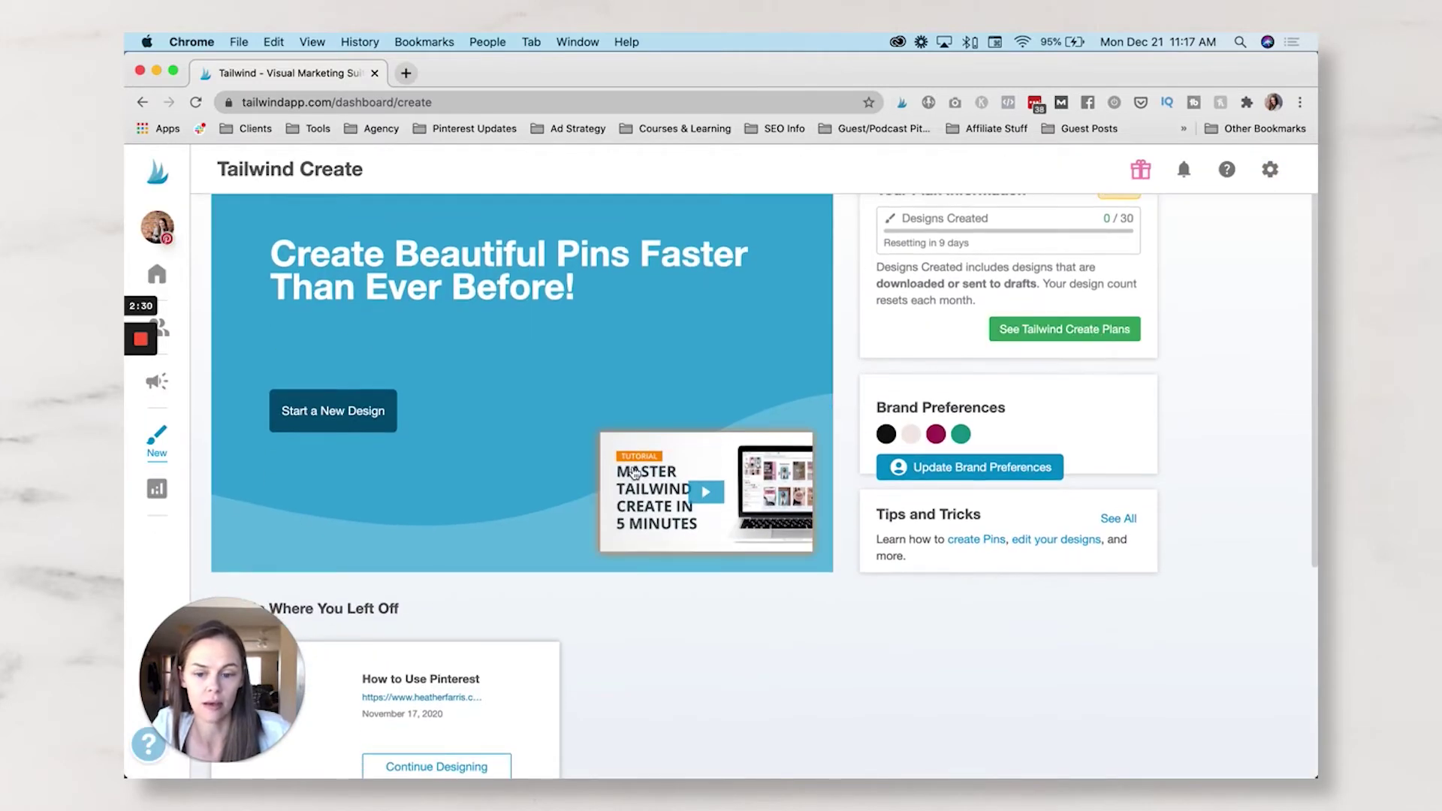
scroll(626, 480, "down", 5)
scroll(625, 477, "up", 6)
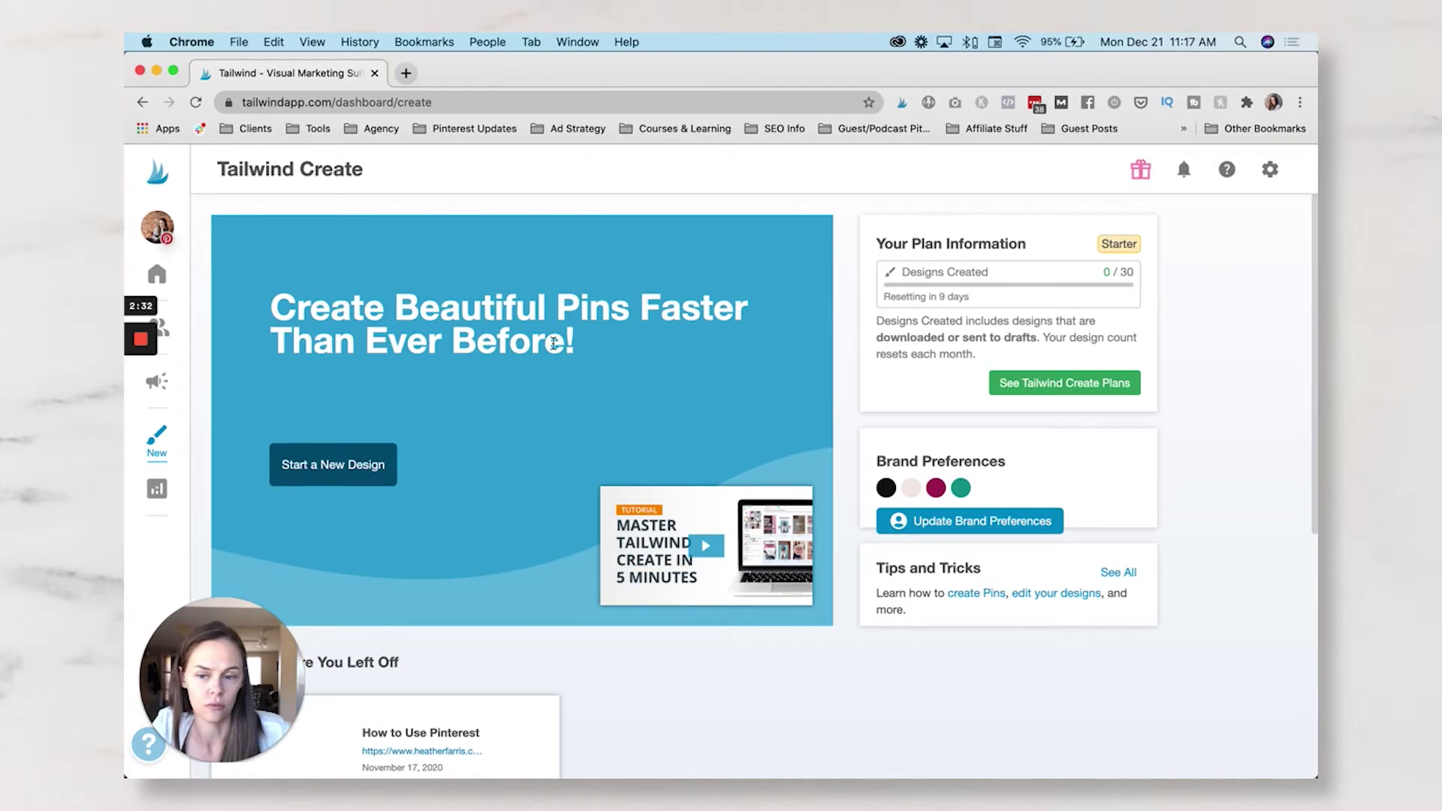
scroll(621, 422, "down", 5)
scroll(620, 422, "up", 5)
left_click(360, 469)
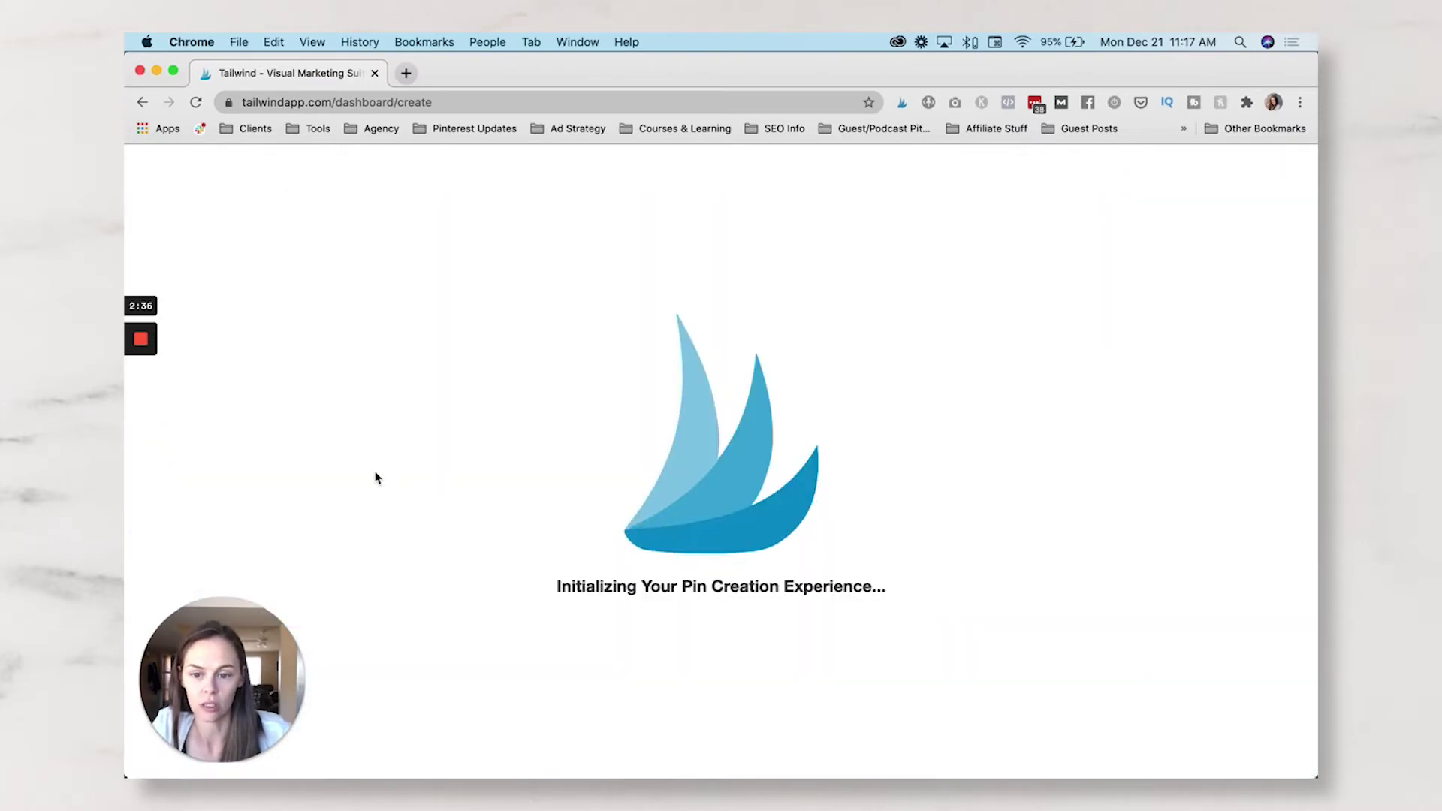
Step: Look up "content" in a new browser tab and switch to the company's Content Hub spreadsheet in Google Sheets
left_click(404, 72)
type("content")
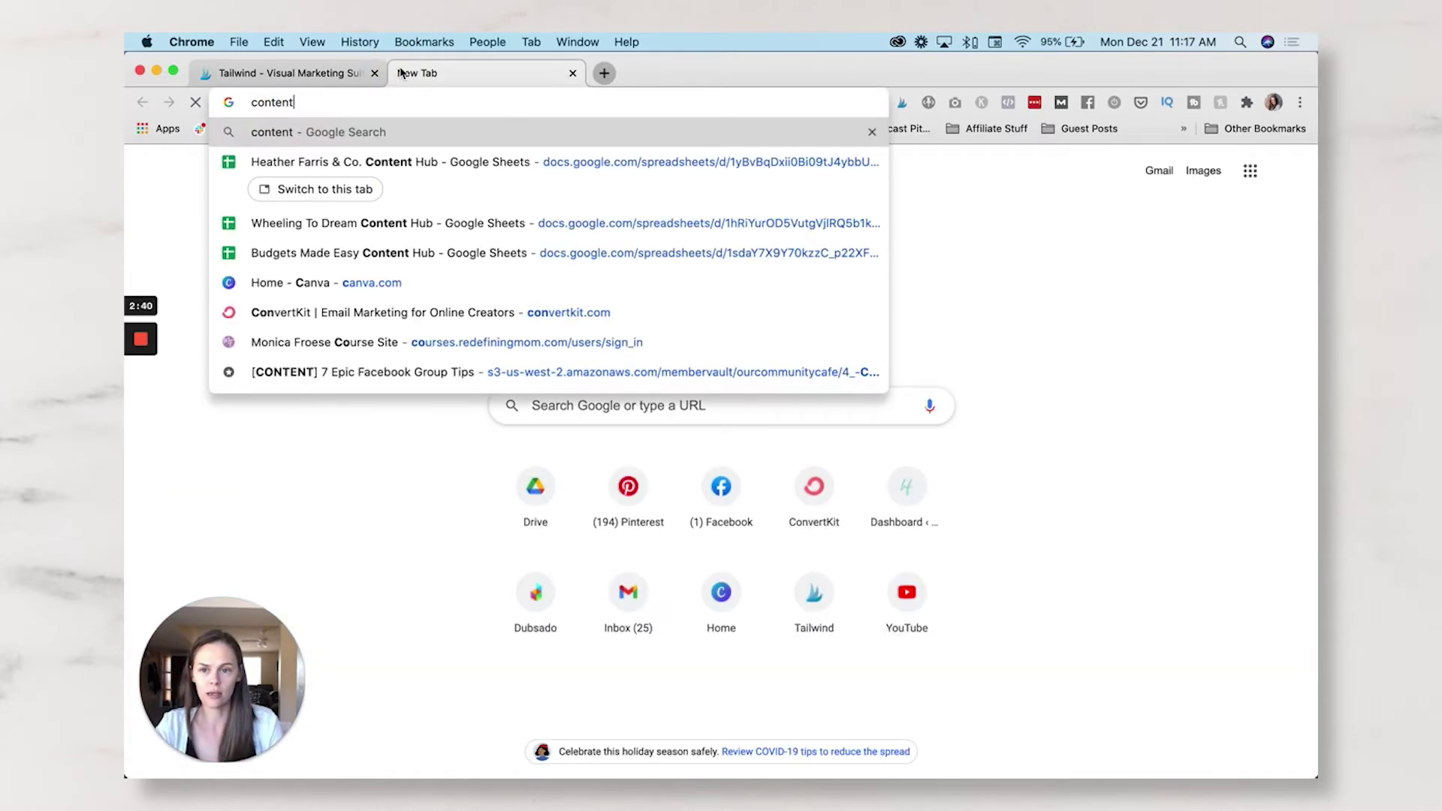
left_click(412, 192)
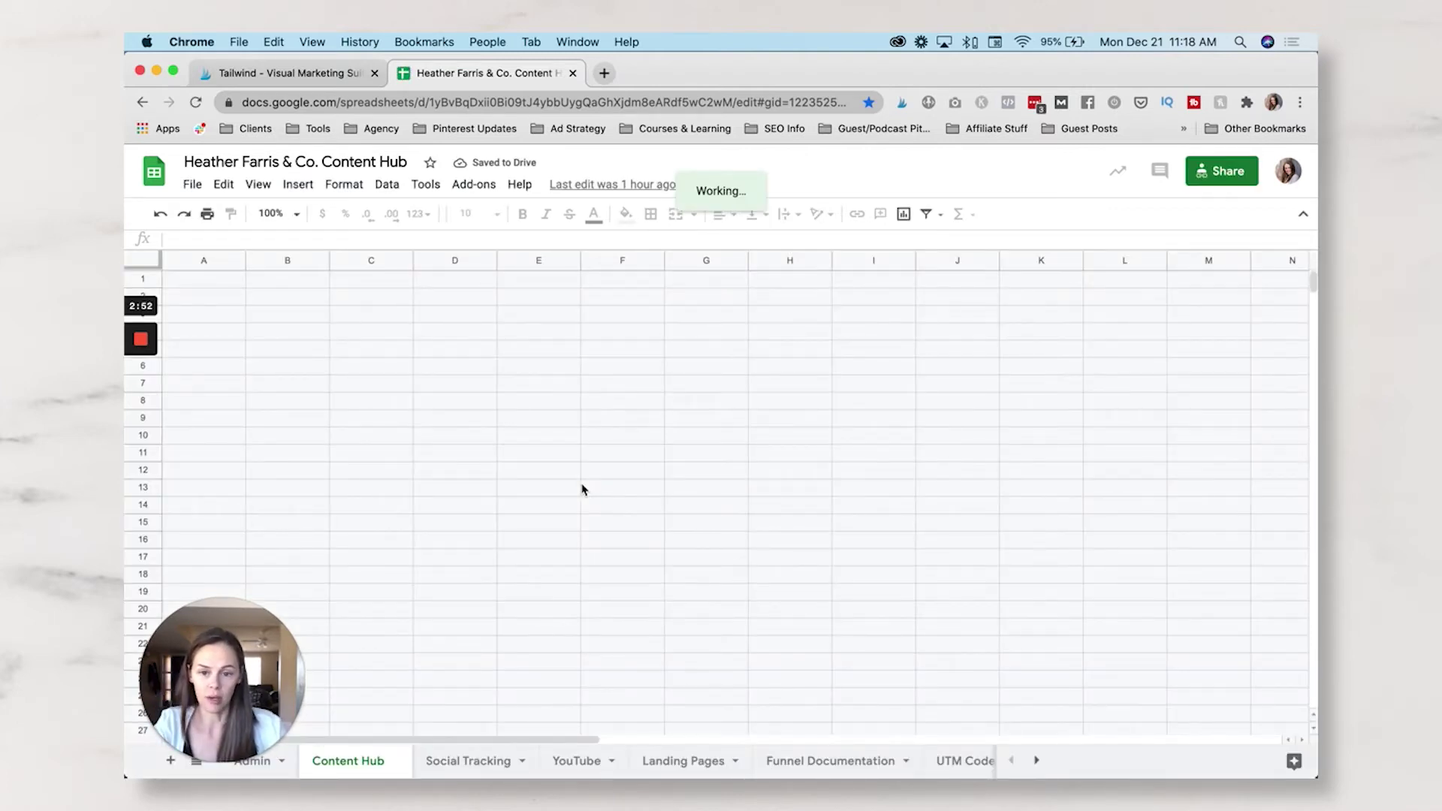
Step: Find the Pinterest Analytics row in the Content Hub sheet and open its blog post link
scroll(582, 489, "down", 15)
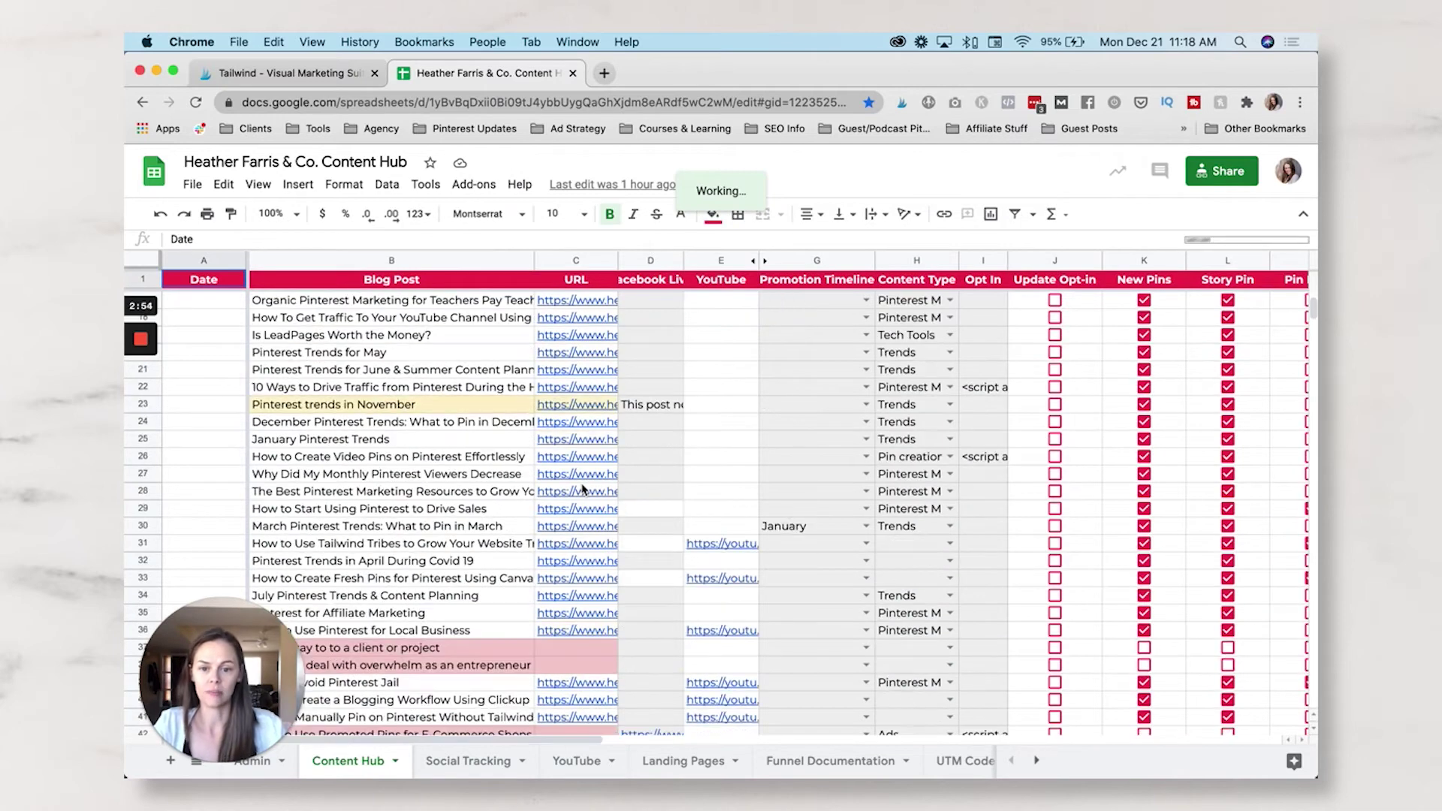
scroll(582, 489, "down", 5)
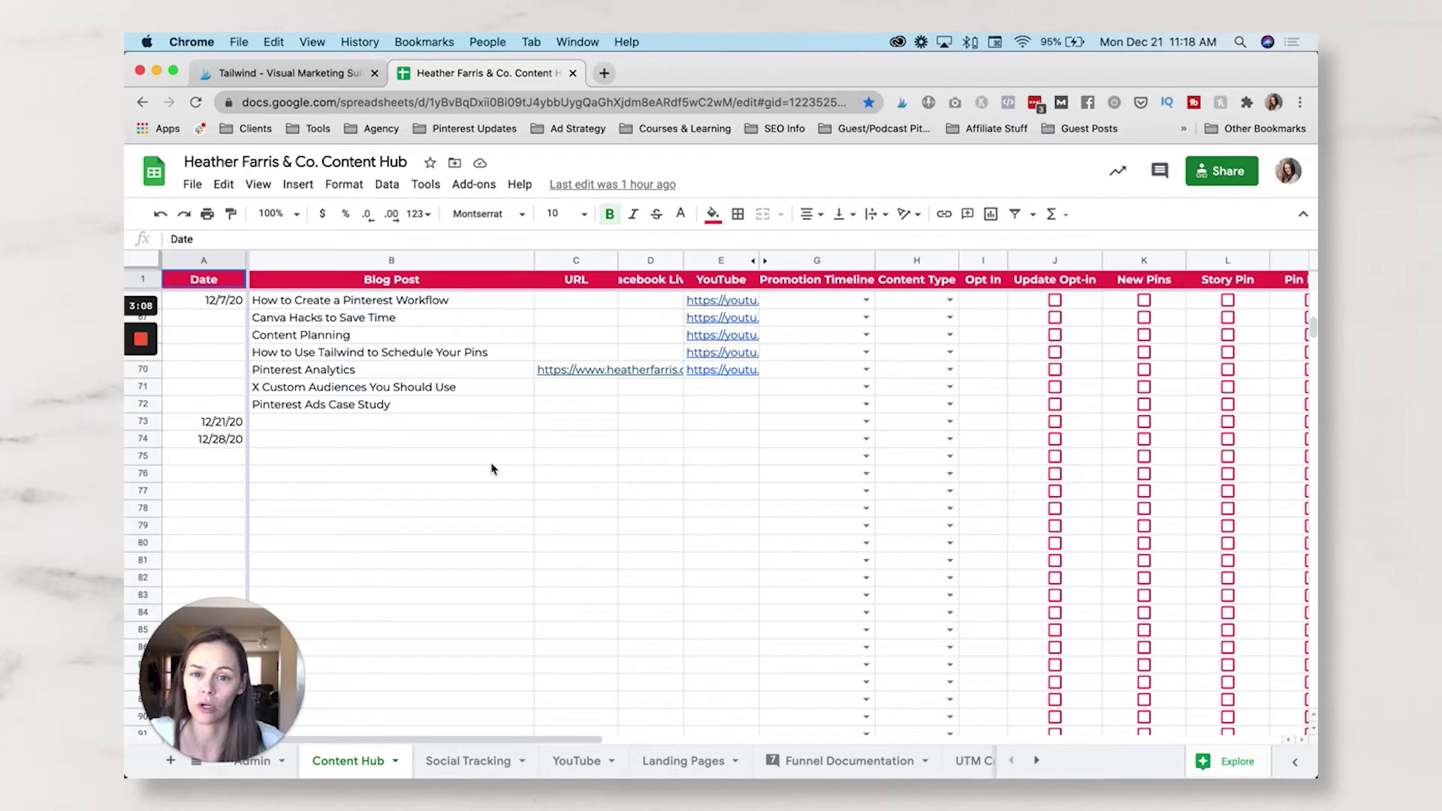
scroll(492, 469, "up", 3)
left_click(492, 531)
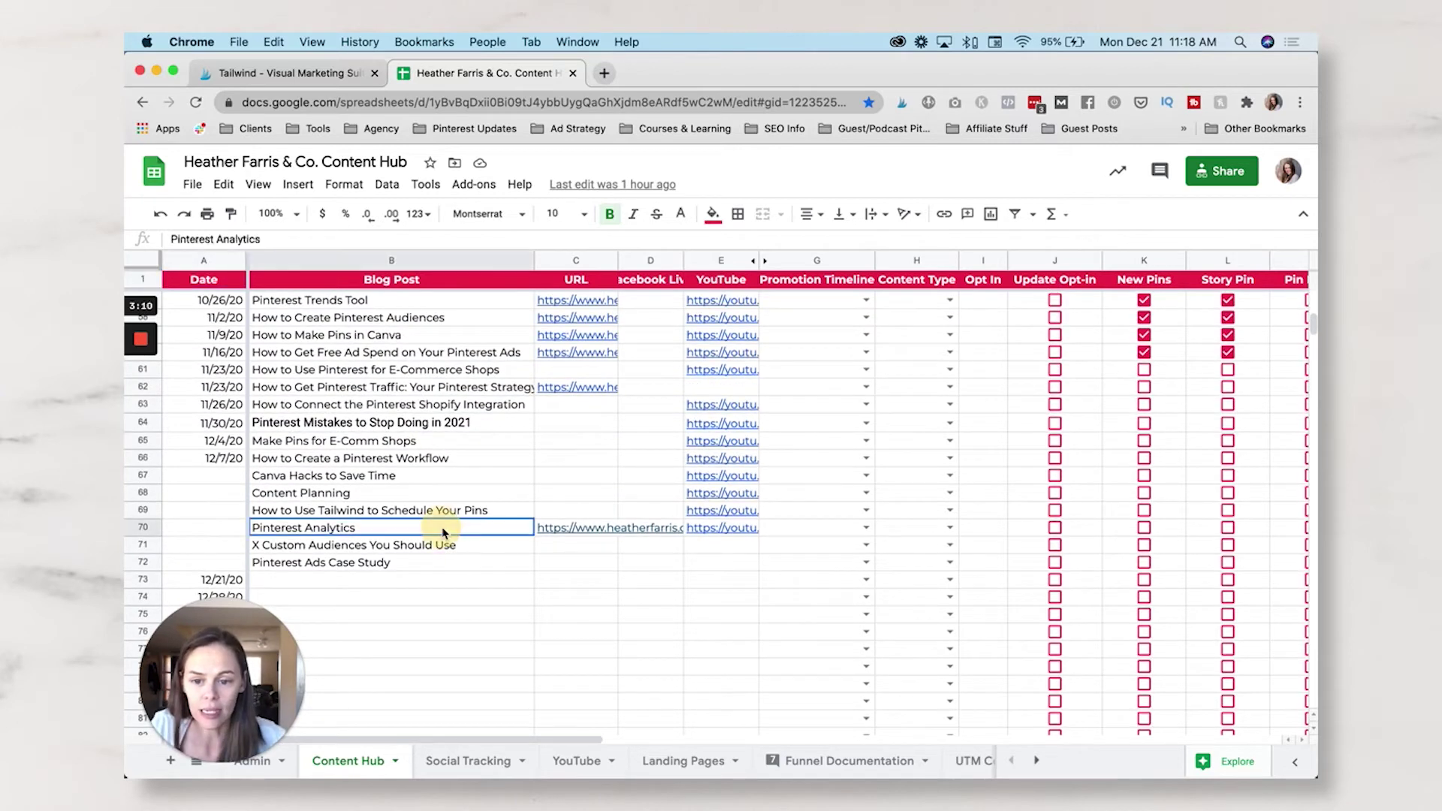
left_click(572, 534)
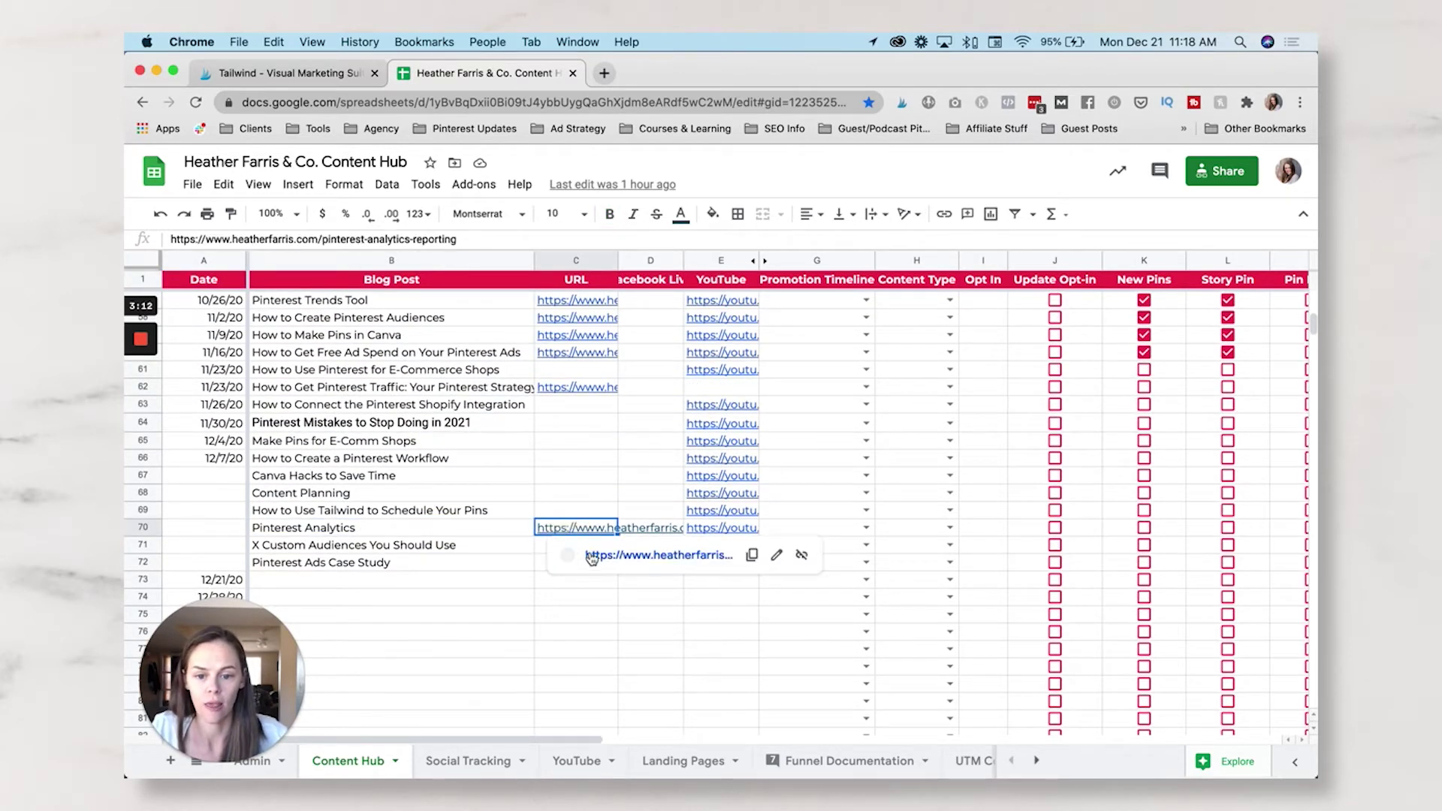
left_click(590, 556)
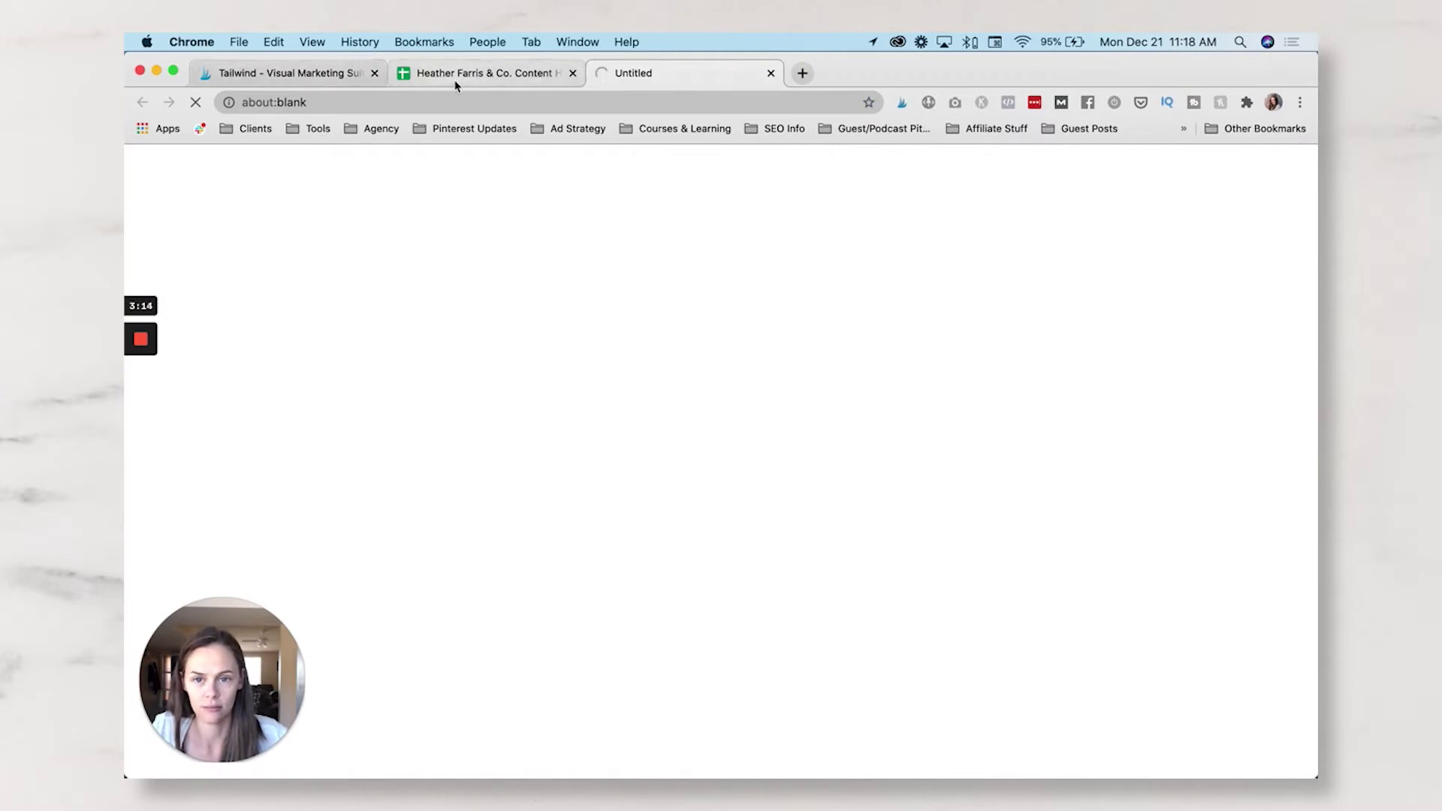
Step: Copy the Pinterest Analytics post's URL into Tailwind's destination link and set the title to "Pinterest Analytics Made Easy"
left_click(335, 72)
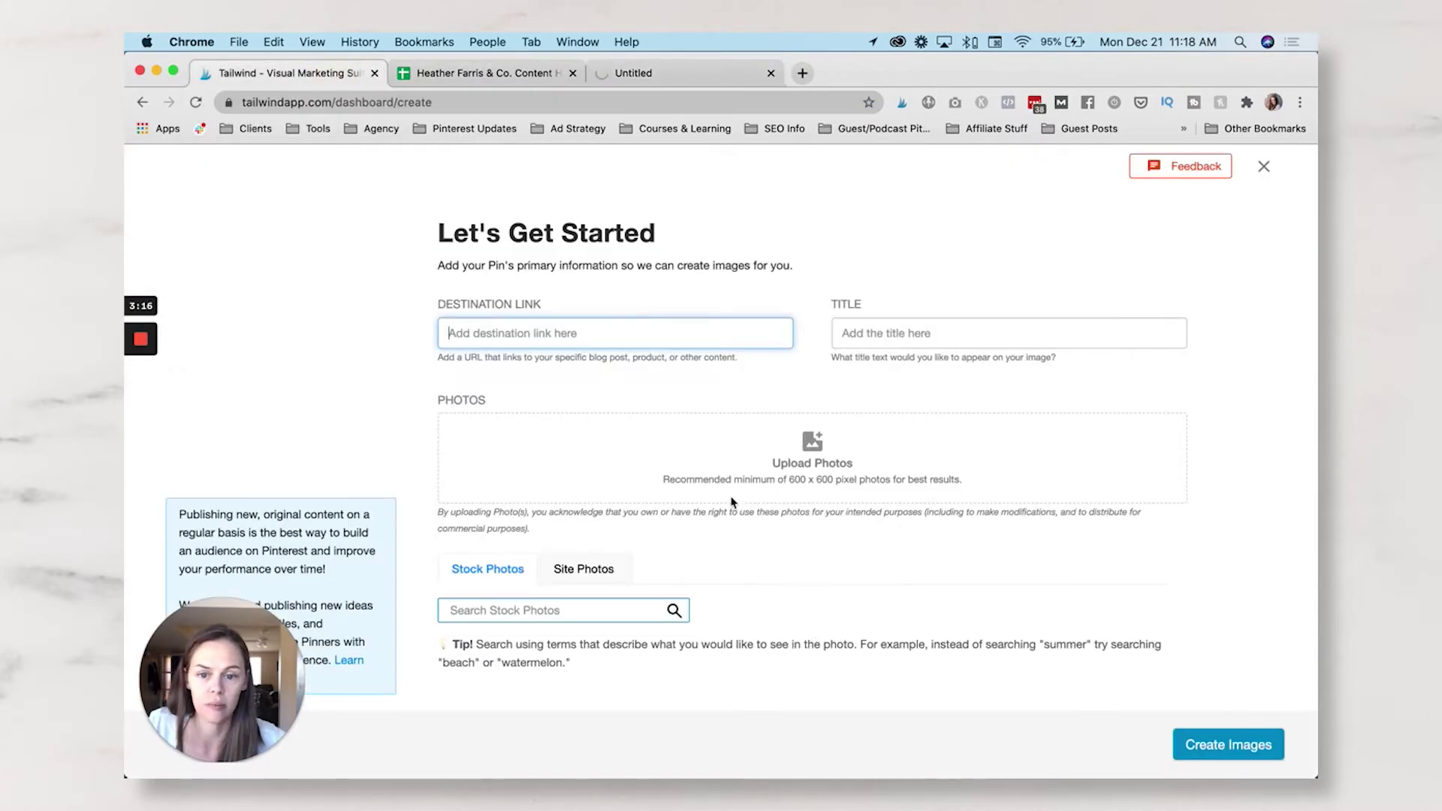
left_click(653, 75)
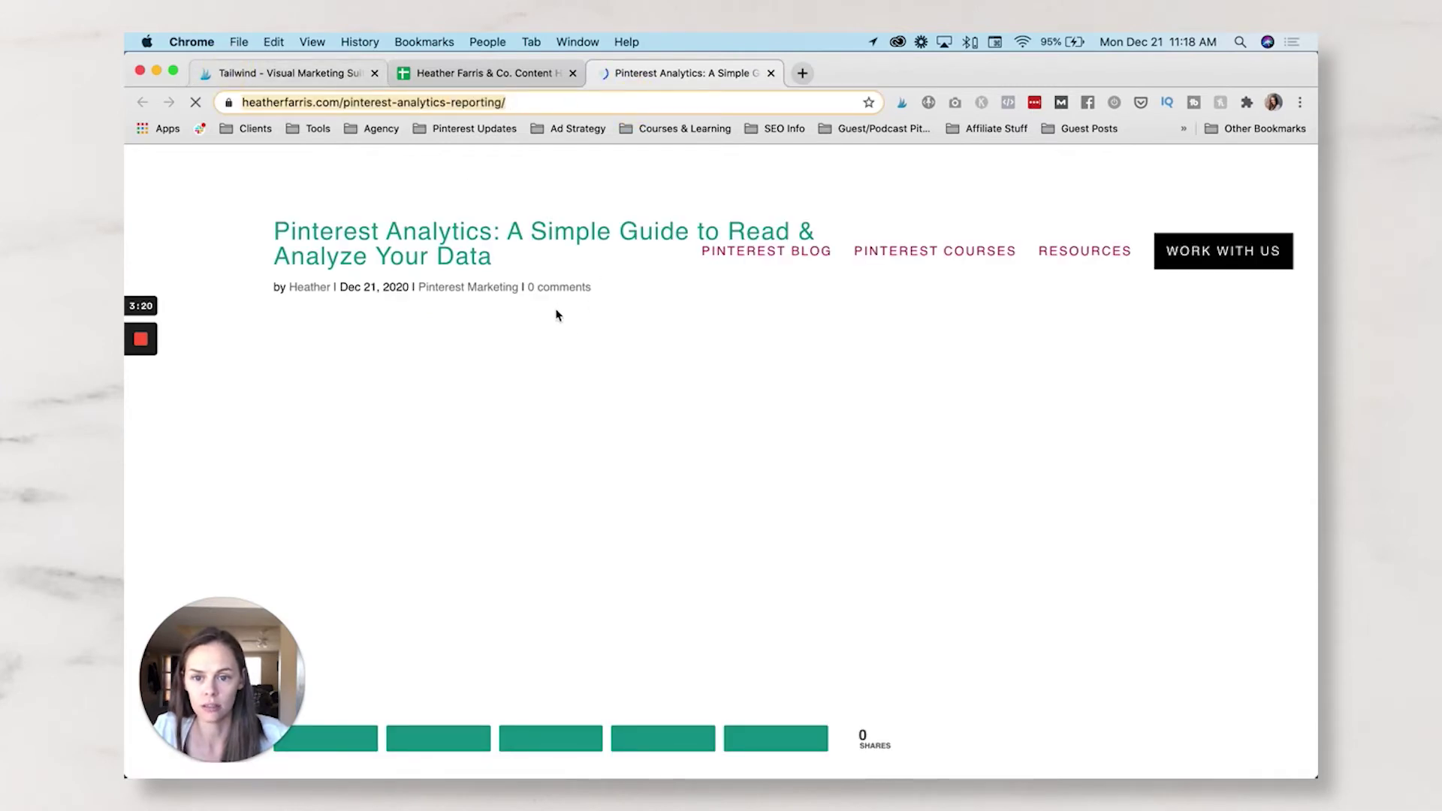
key("super+1")
left_click(555, 332)
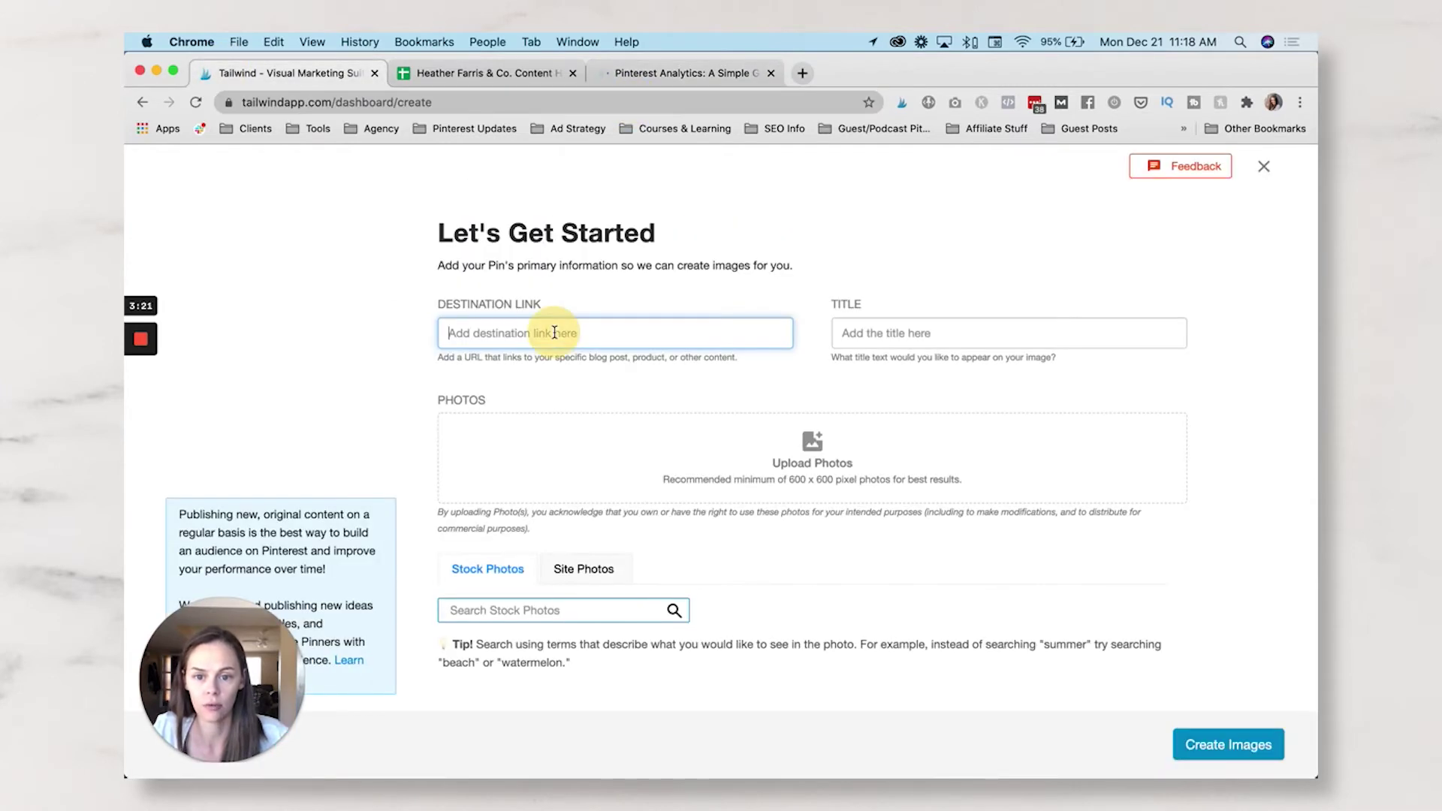
type("https://www.heatherfarris.com/pinterest-analytics-reporting/")
left_click(968, 338)
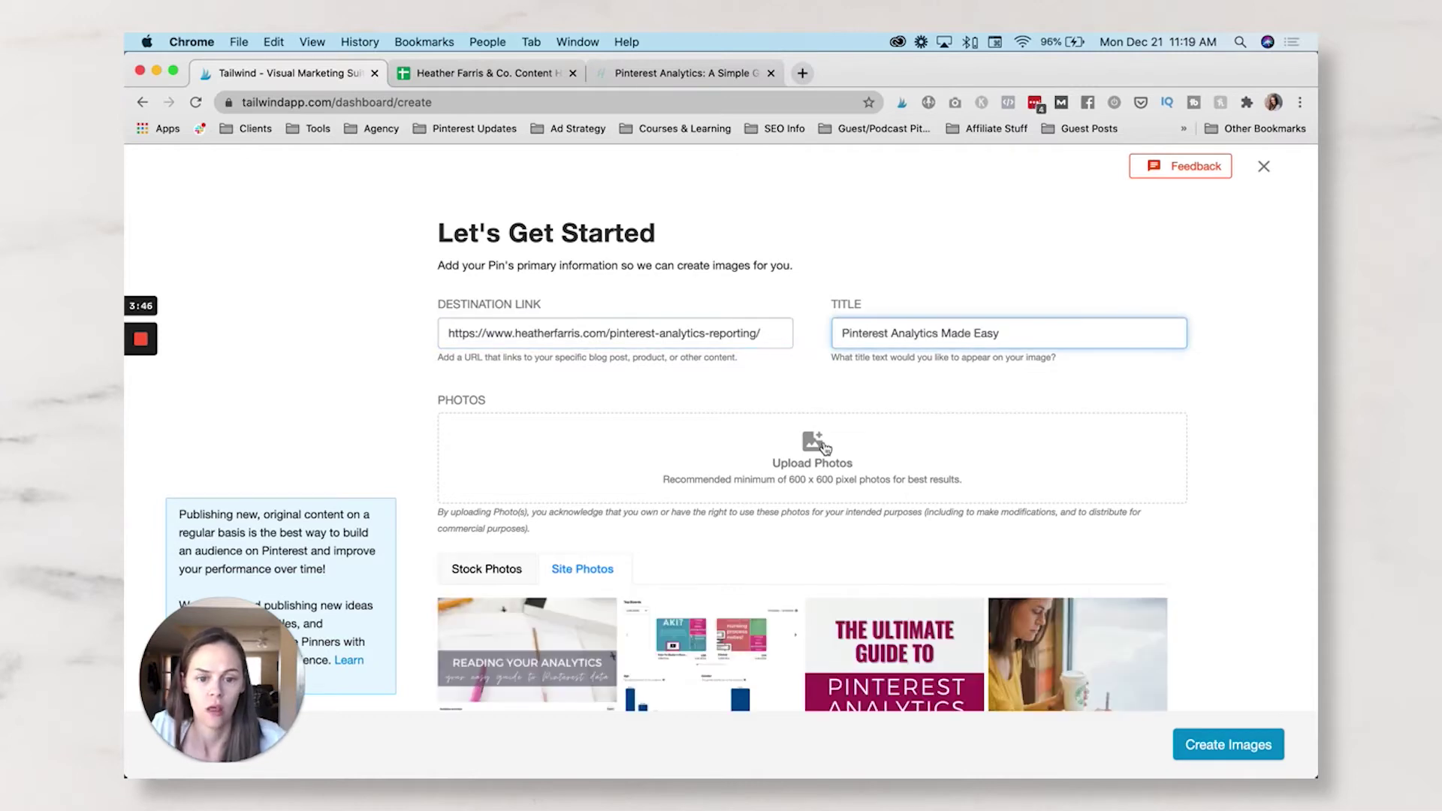
Step: Search the stock photos for "computer" and add the hands-on-laptop photo and the laptop-beside-plant photo
scroll(584, 439, "down", 5)
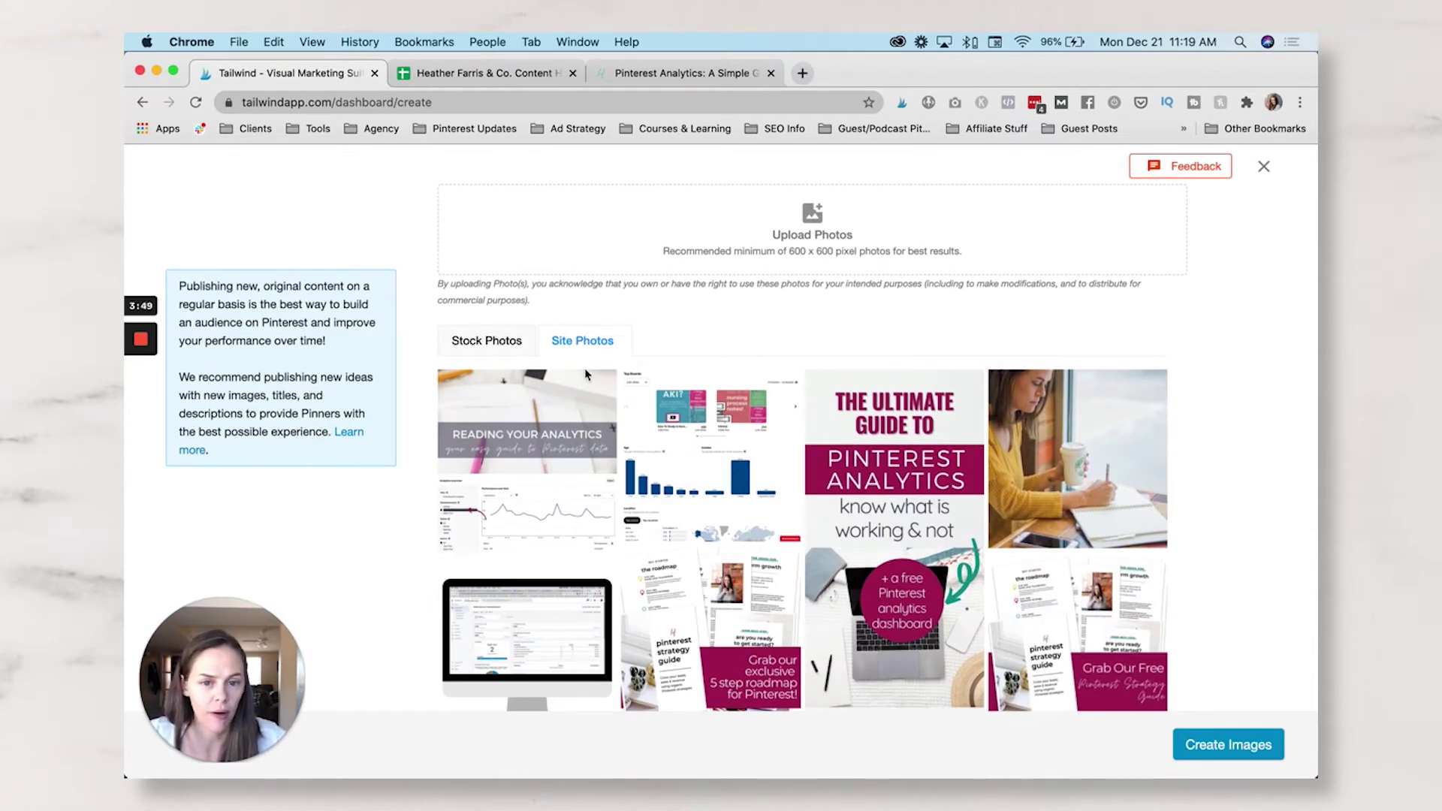
left_click(490, 340)
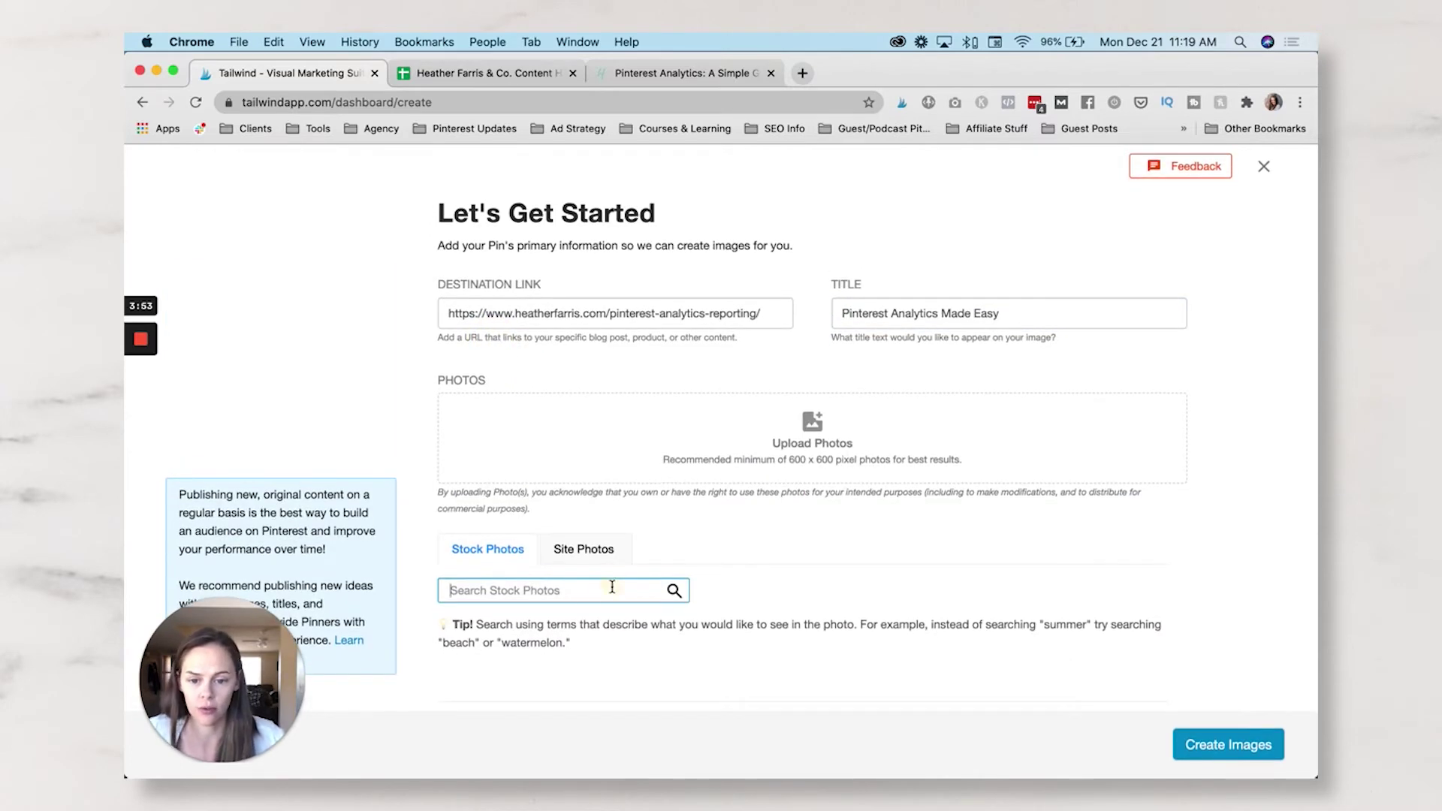
type("computer")
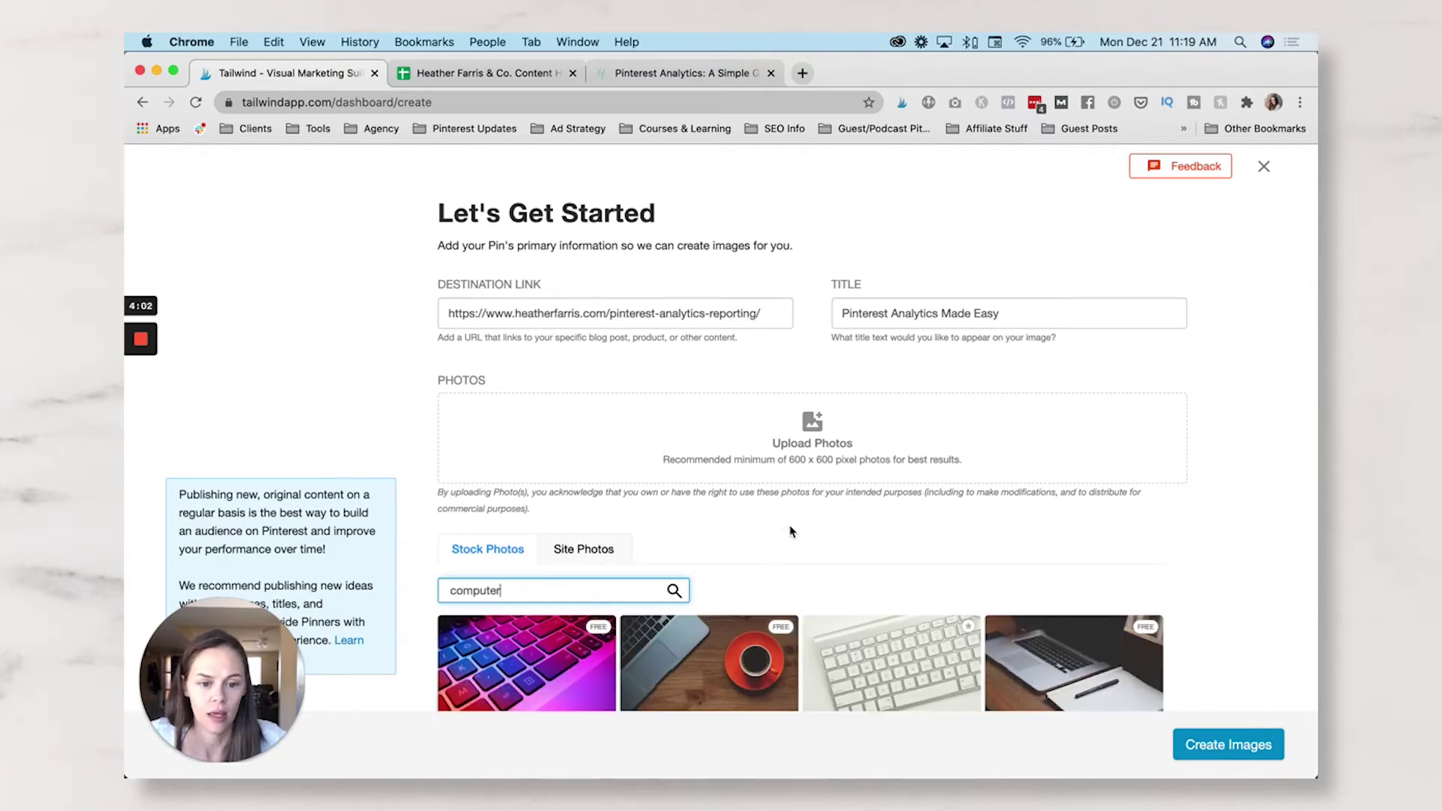
scroll(789, 534, "down", 5)
scroll(791, 532, "down", 1)
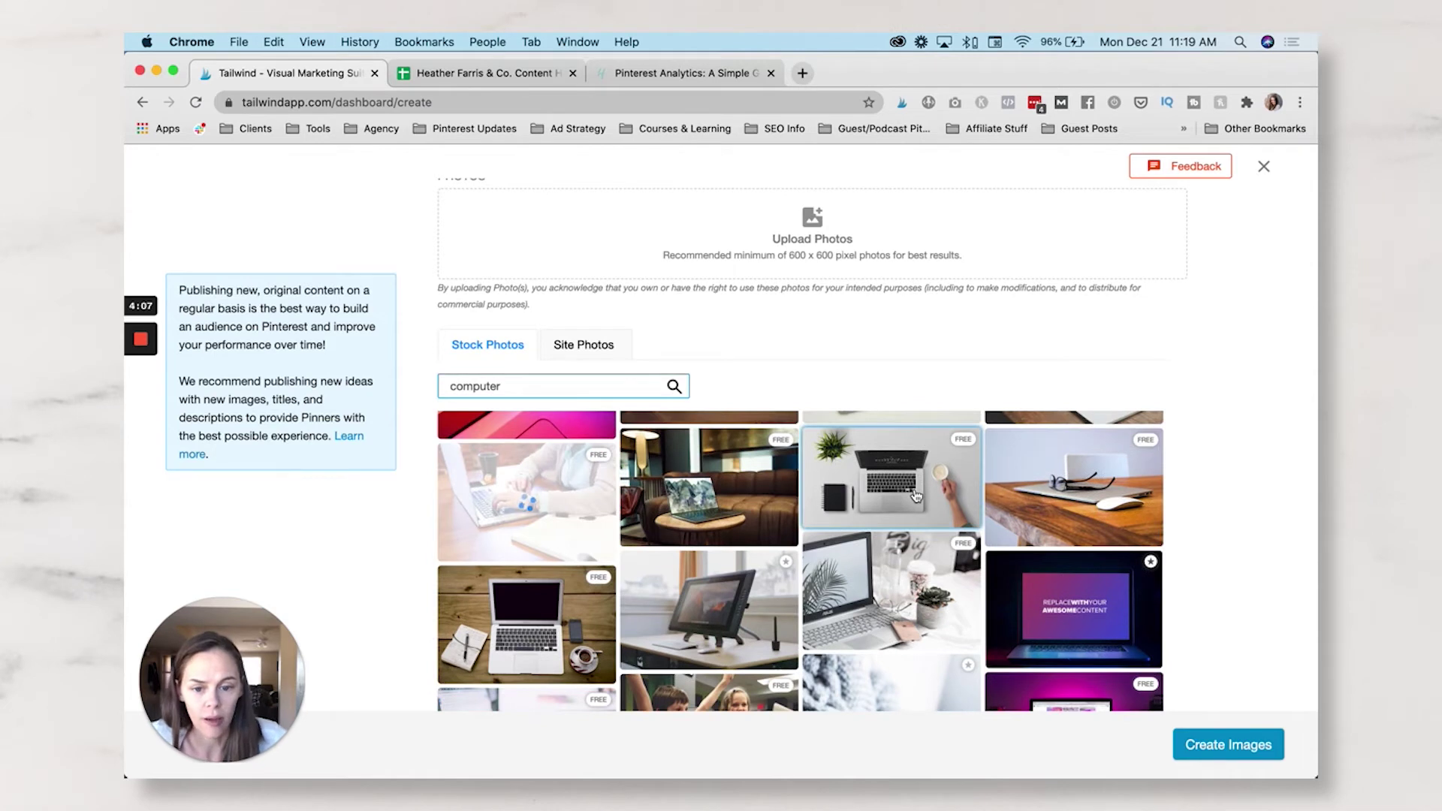
left_click(924, 600)
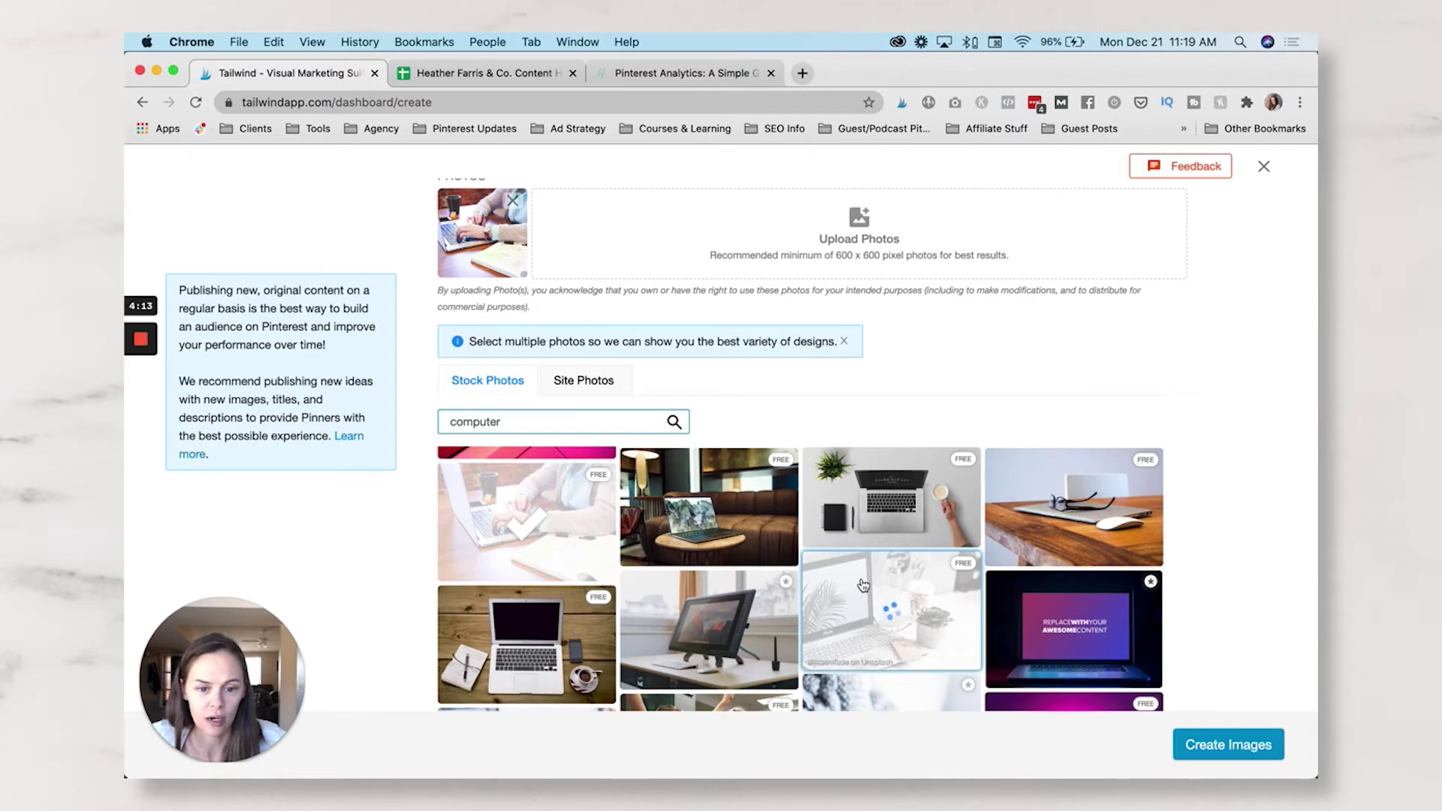
Step: Create the pin images from the chosen photos and title, and browse the generated designs
scroll(863, 586, "down", 3)
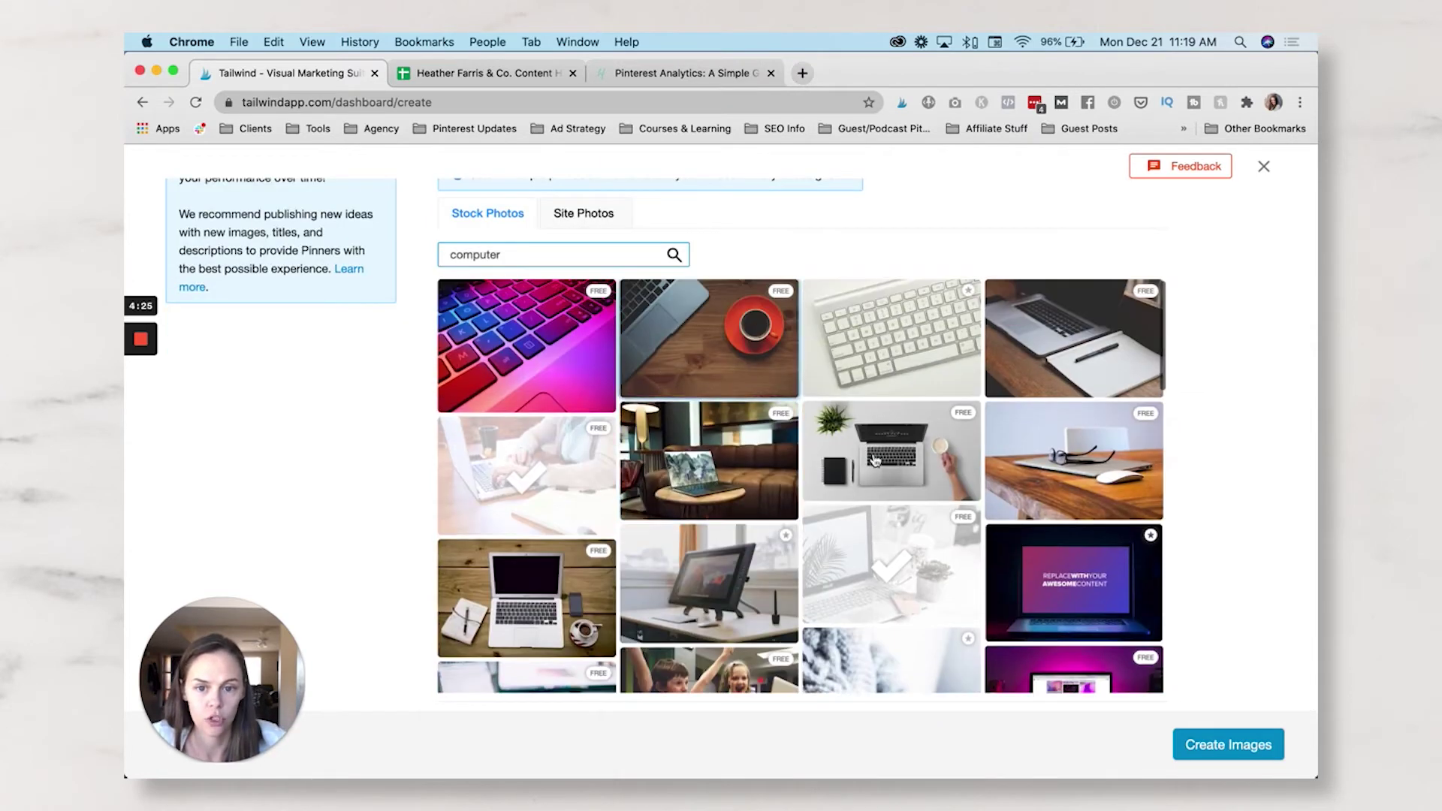
left_click(1208, 747)
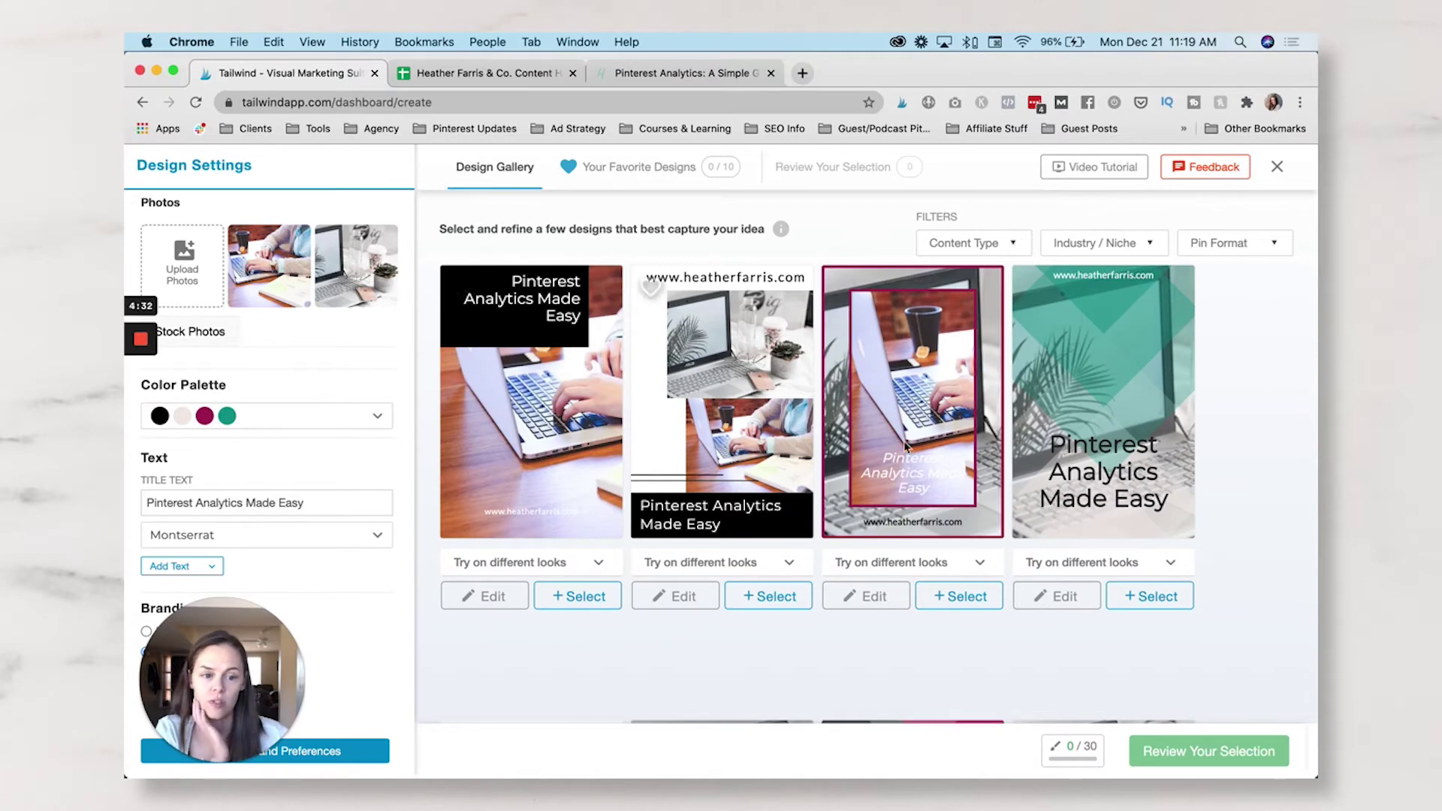
scroll(1056, 449, "down", 6)
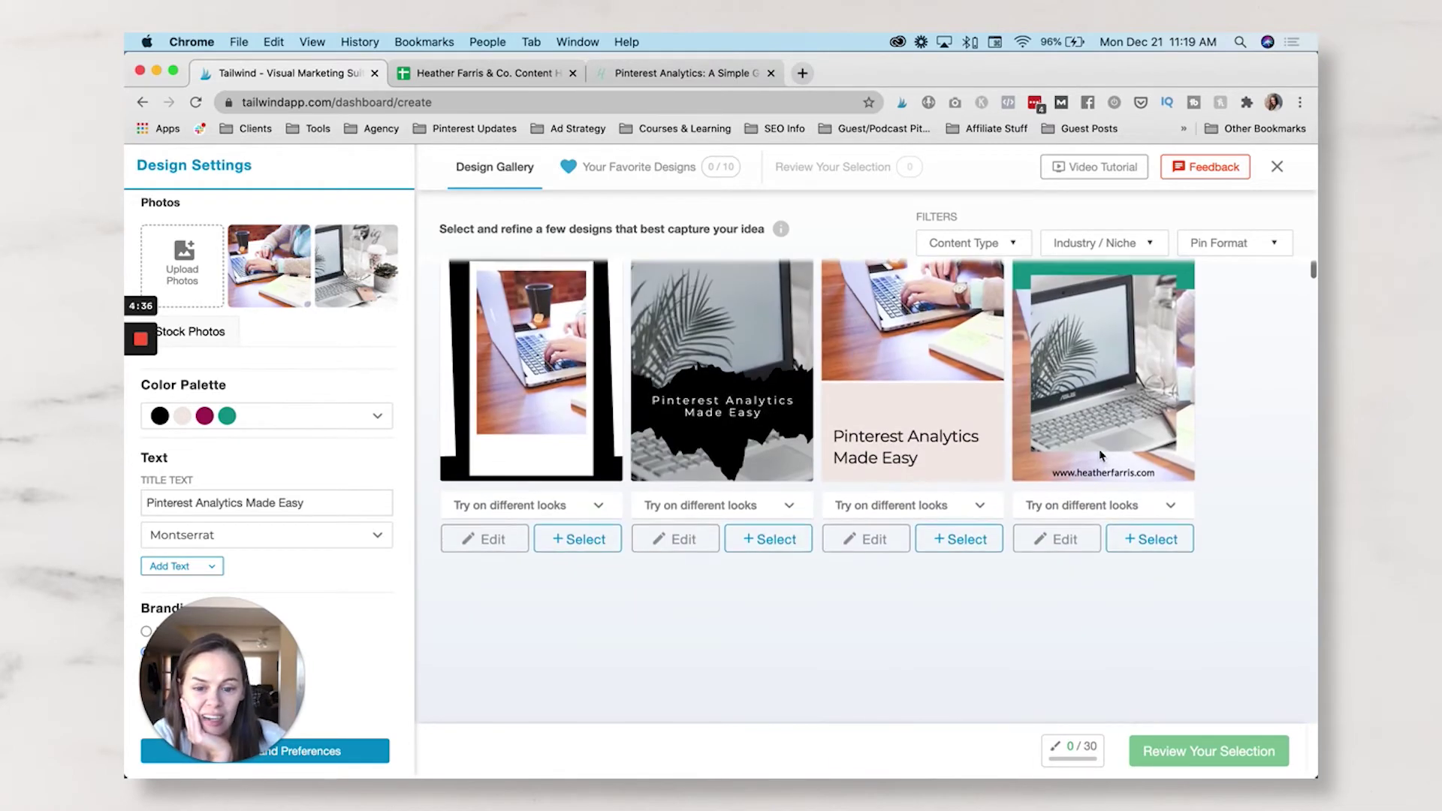
scroll(1101, 455, "down", 3)
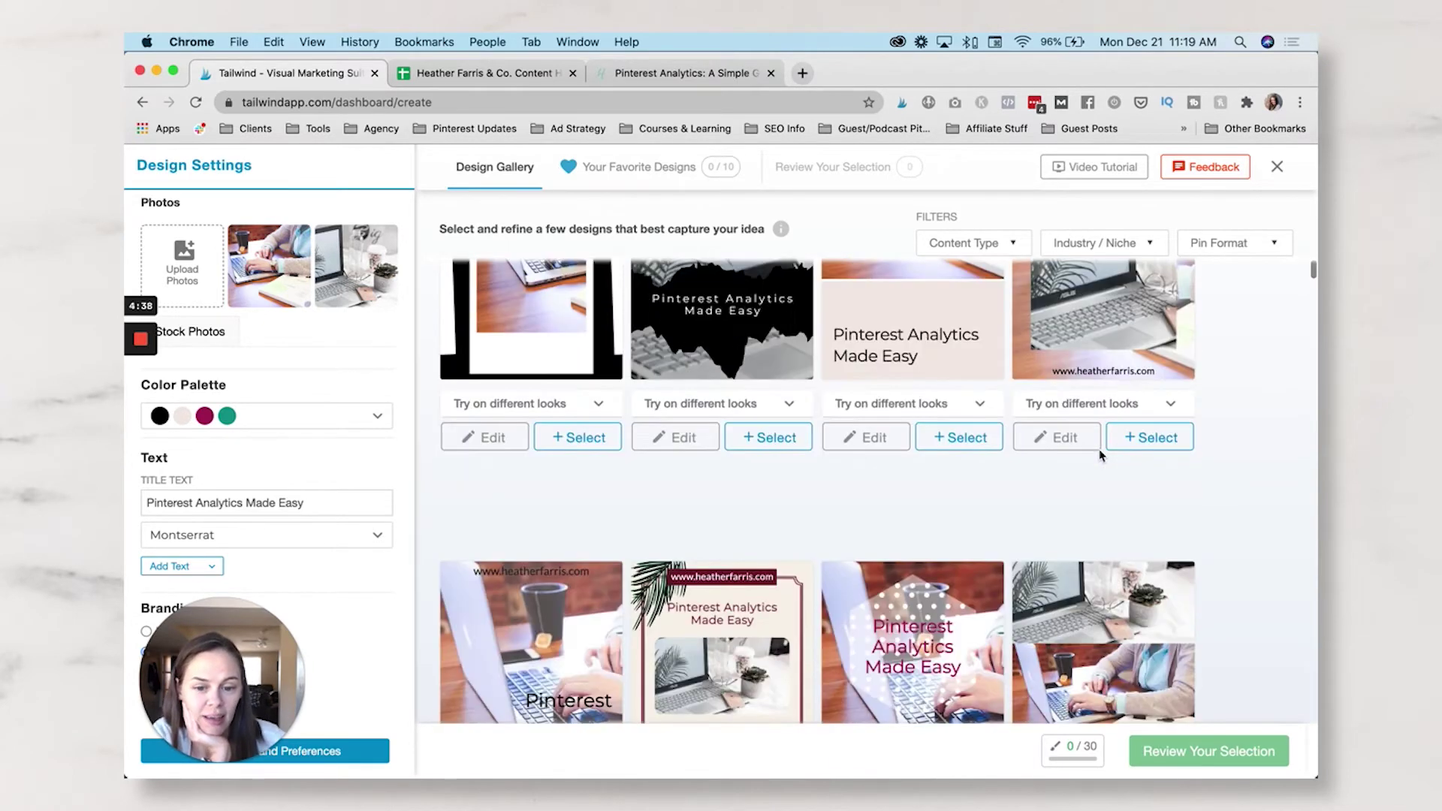
Step: Browse the generated pin designs in the gallery and compare their layouts
scroll(1101, 455, "down", 2)
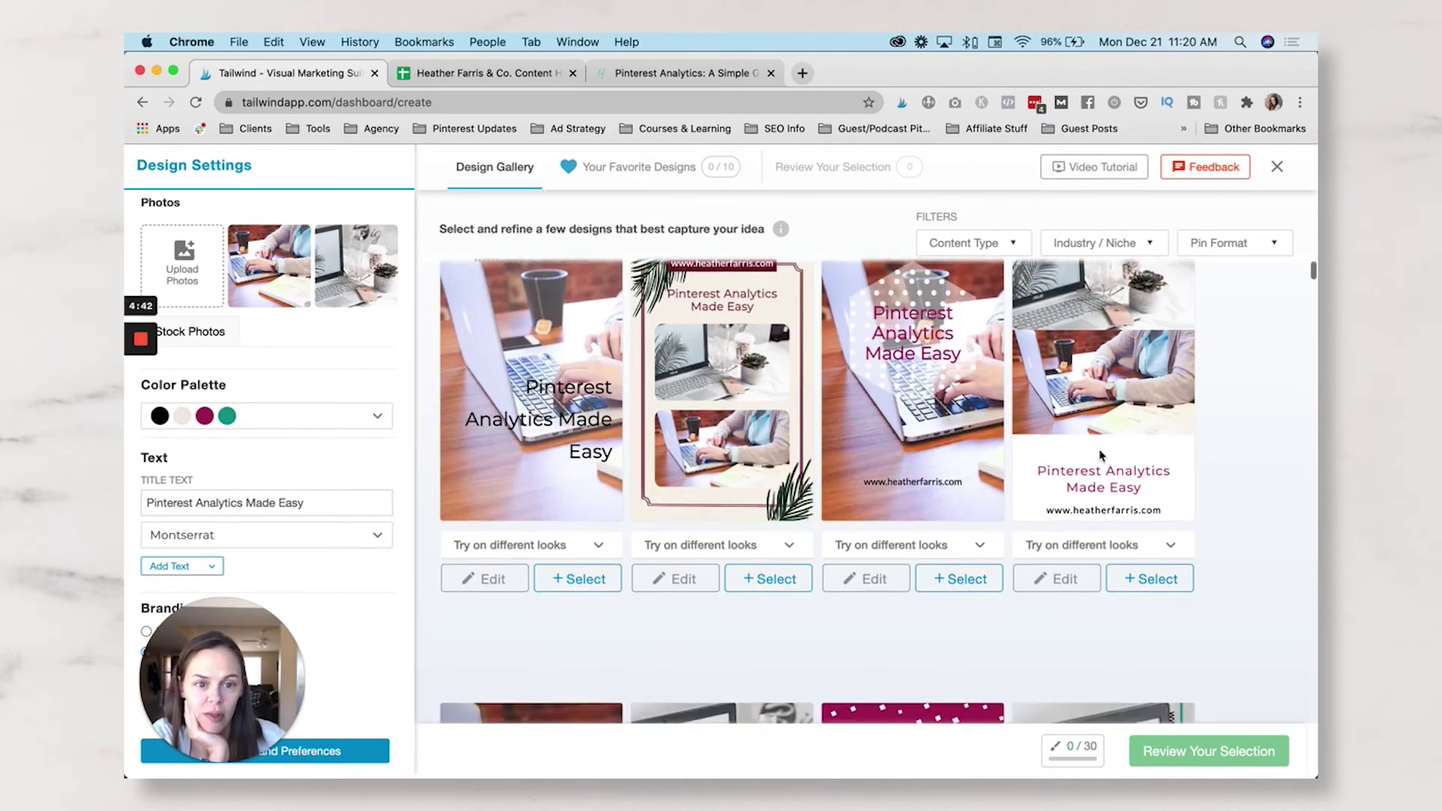
scroll(1101, 455, "down", 2)
scroll(989, 481, "up", 2)
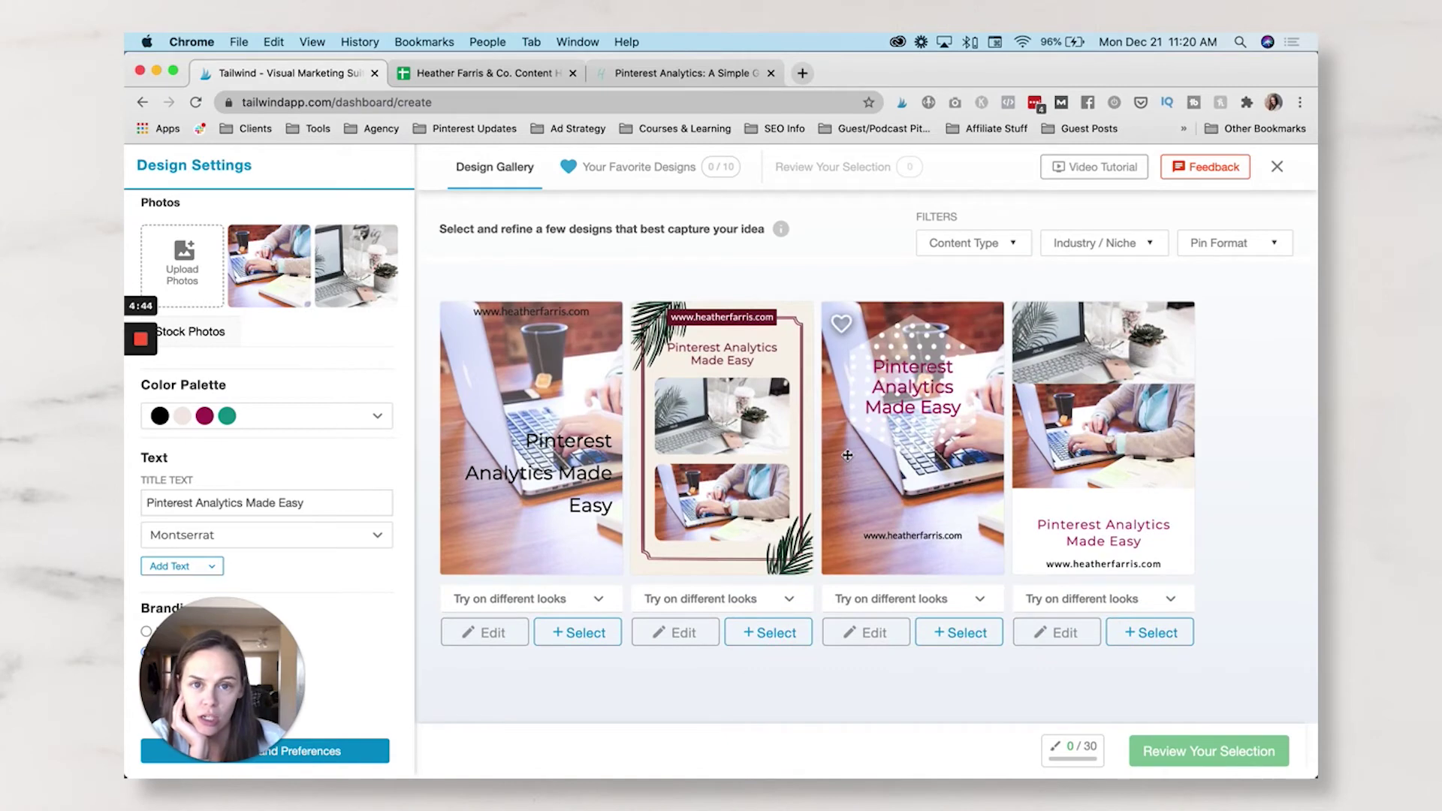
scroll(848, 455, "down", 7)
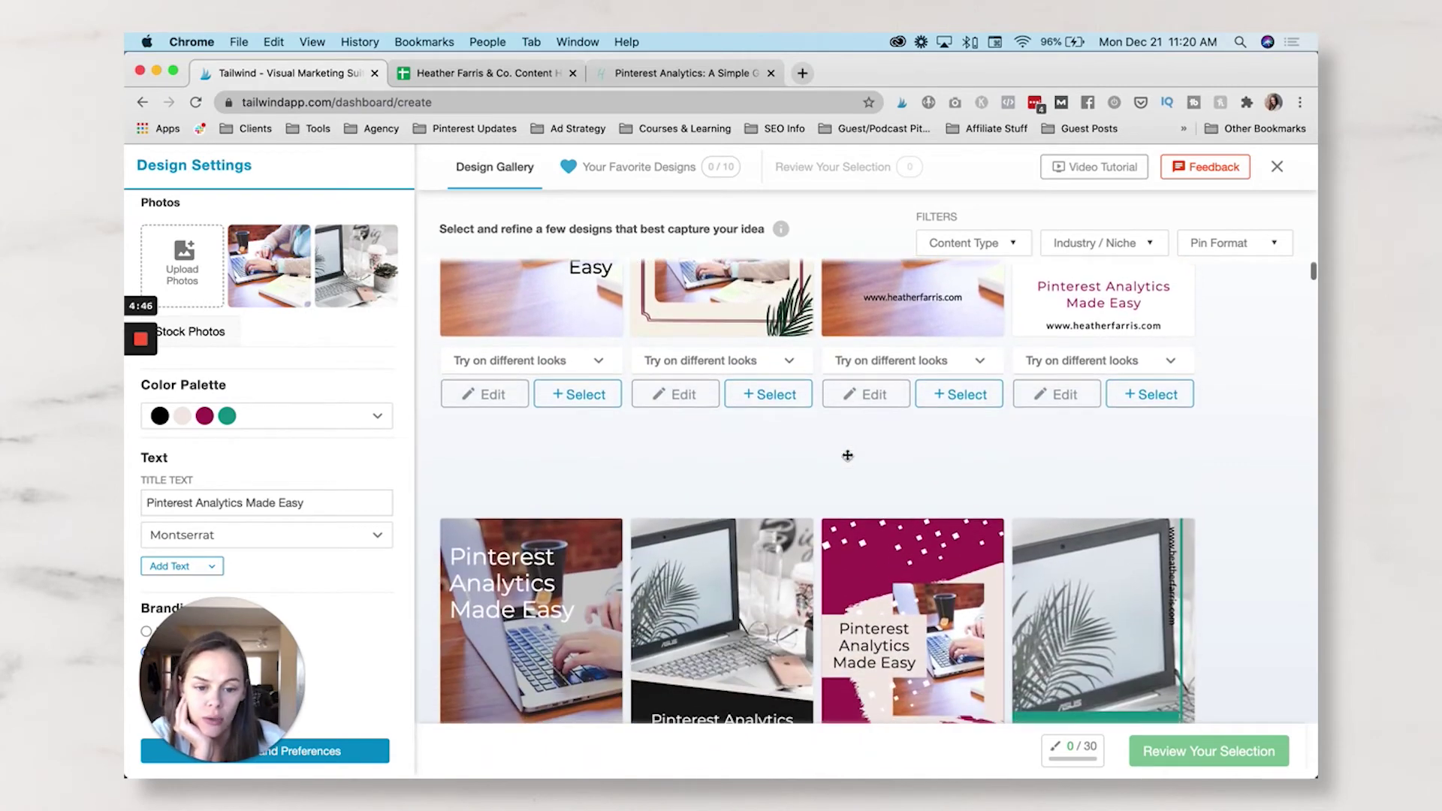
scroll(826, 405, "down", 6)
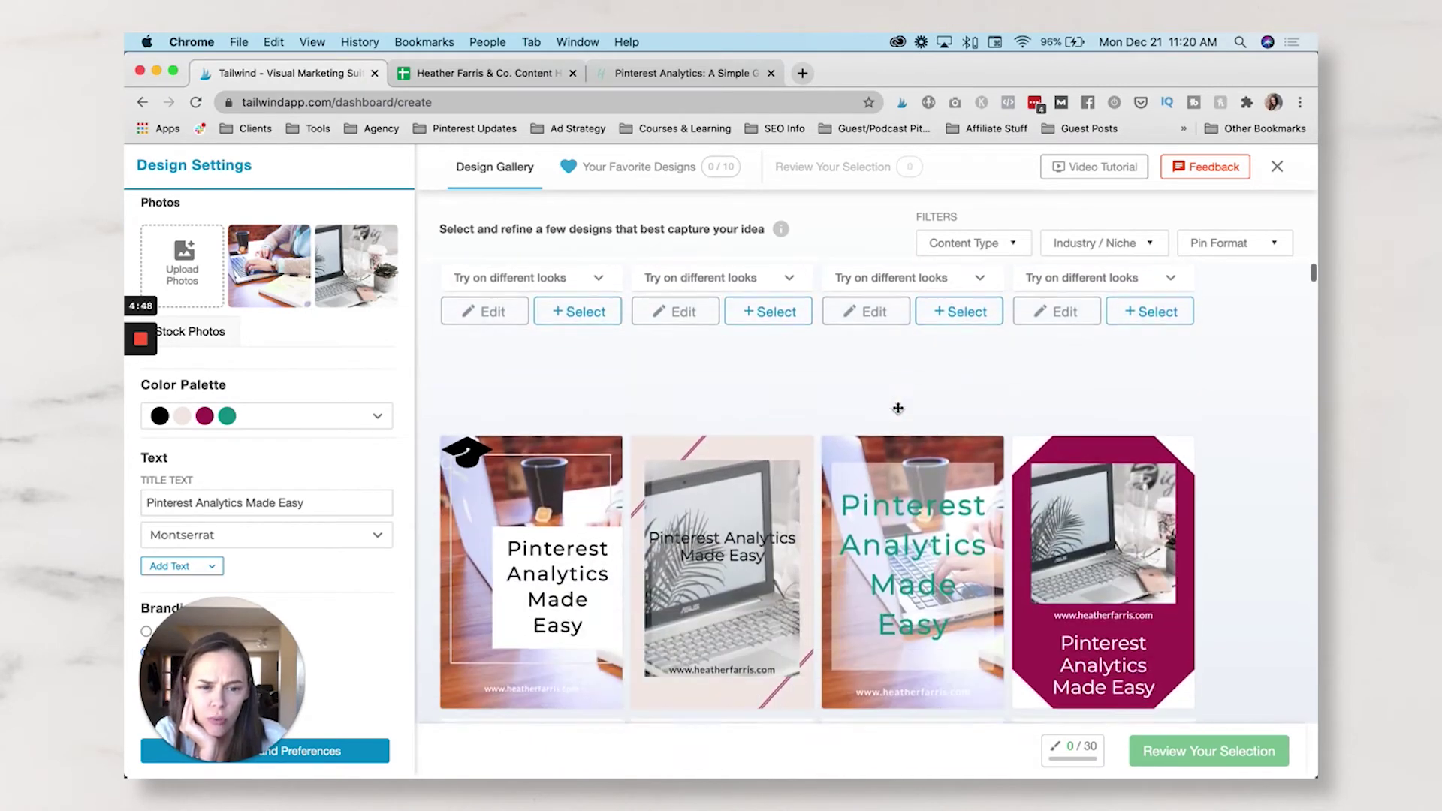
scroll(899, 412, "down", 6)
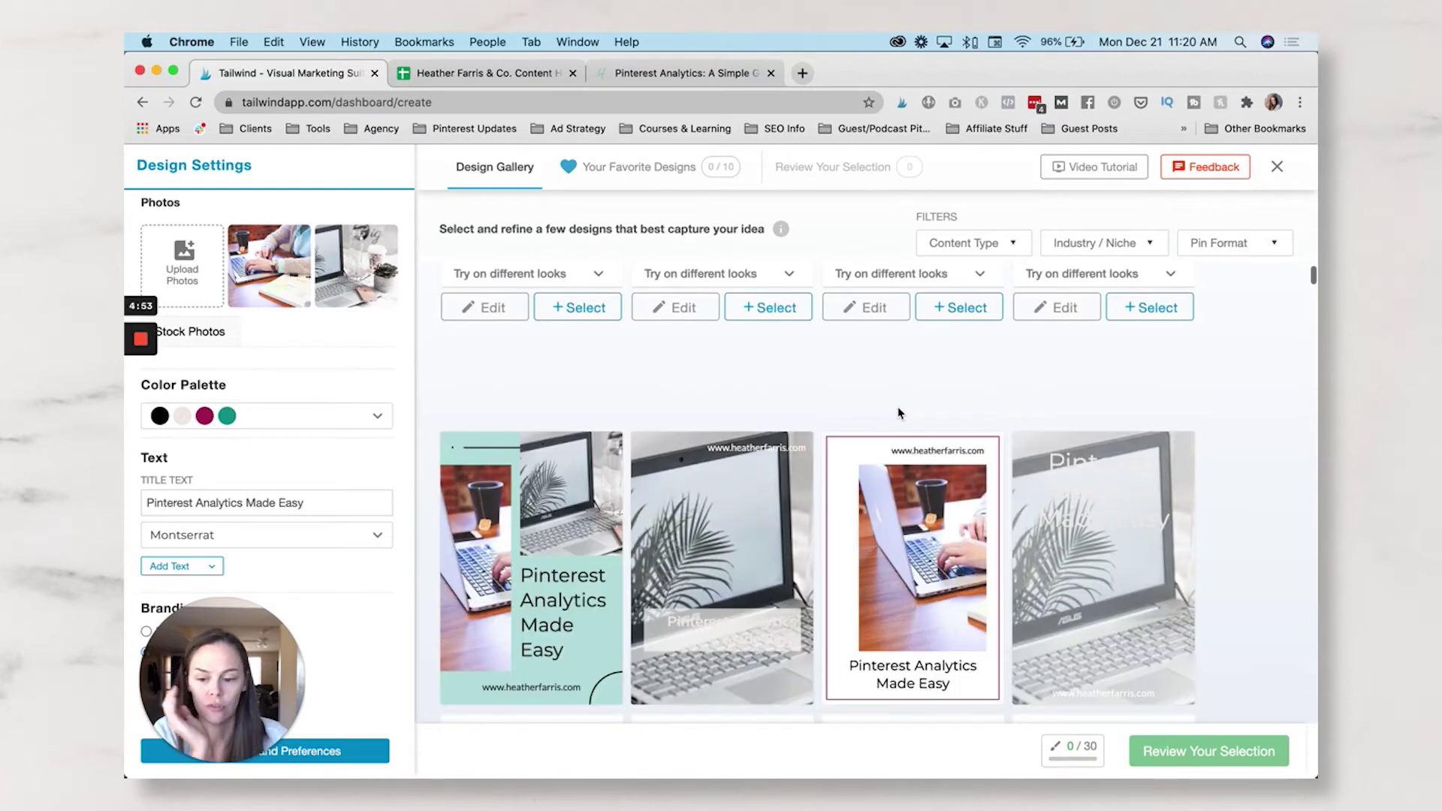
scroll(899, 411, "down", 10)
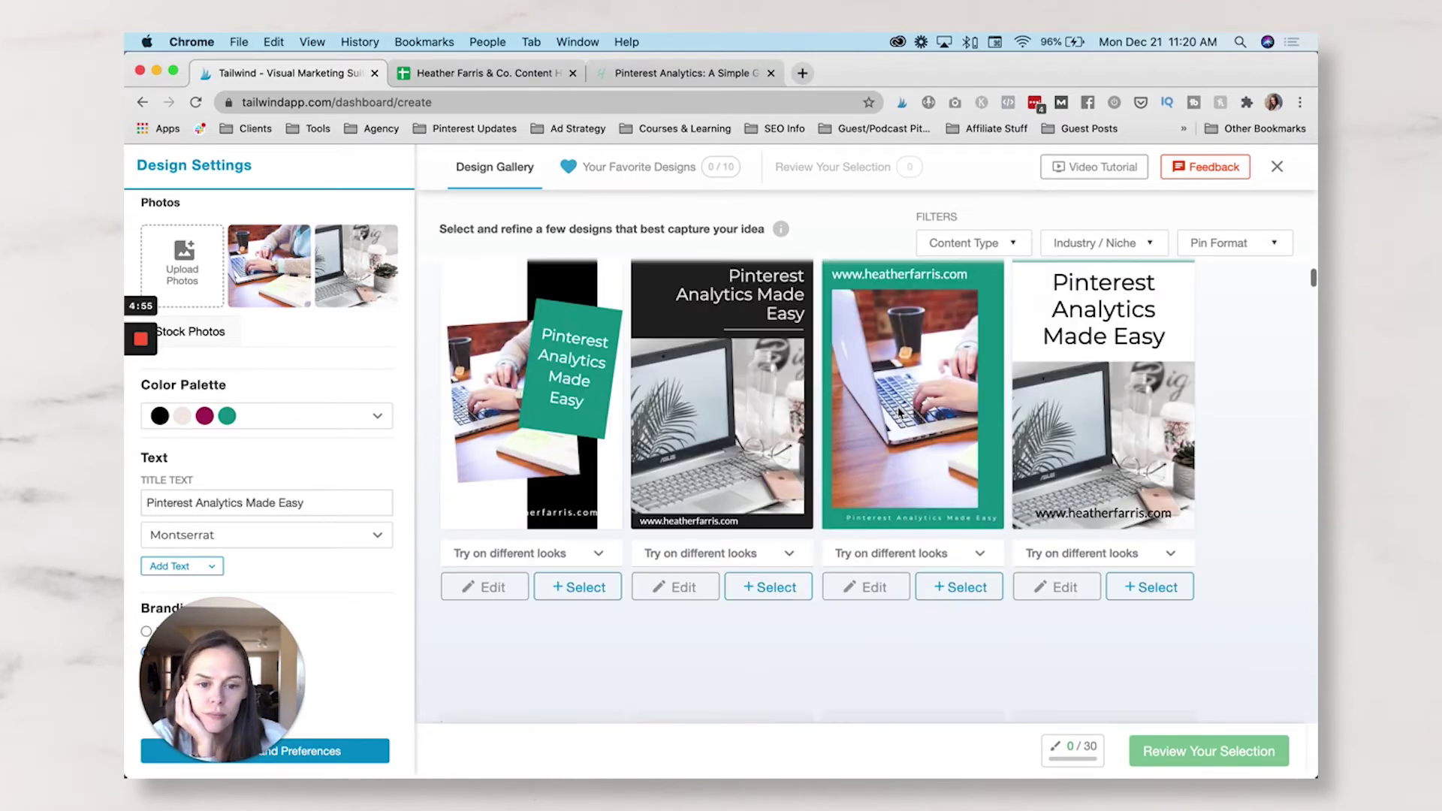
scroll(900, 412, "down", 10)
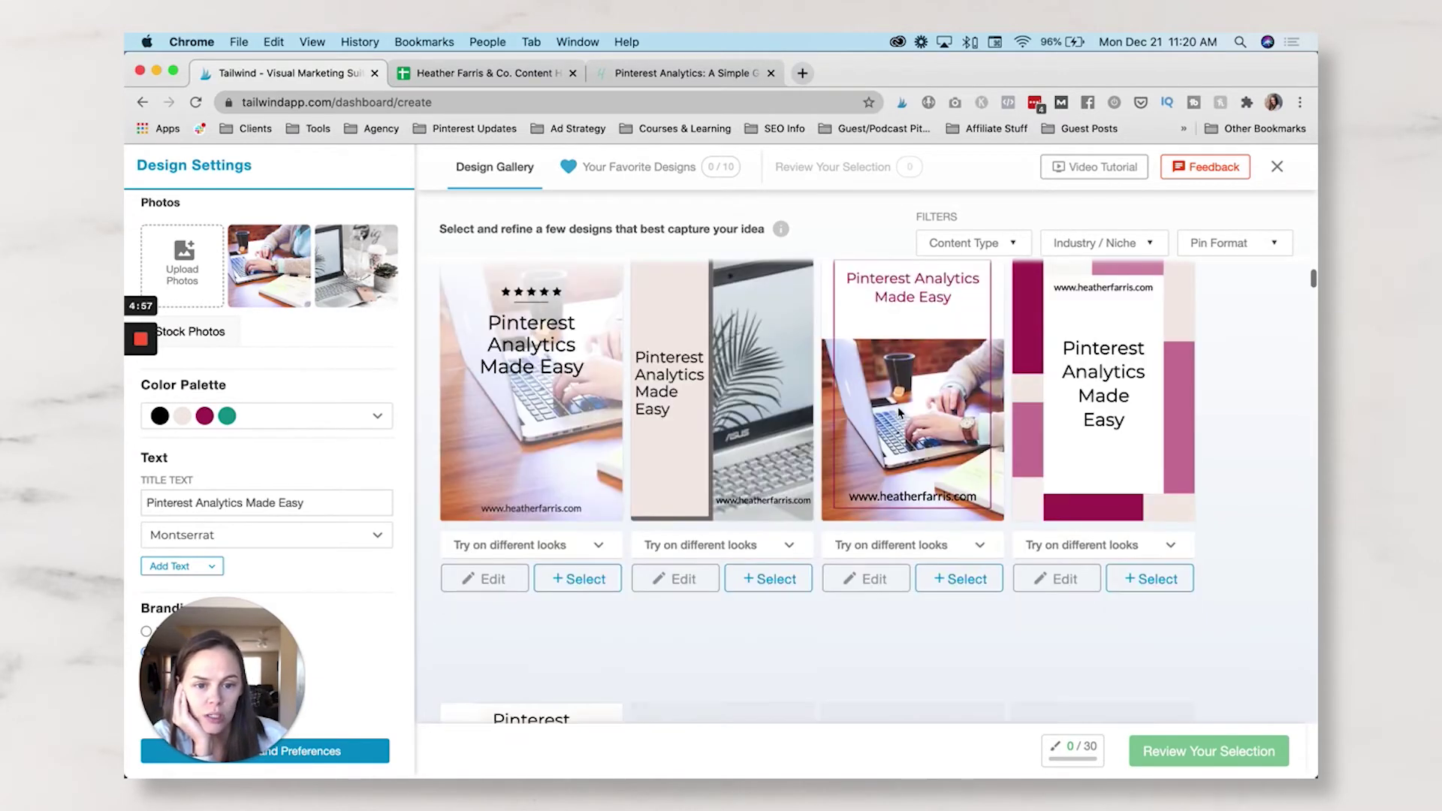
scroll(898, 408, "up", 2)
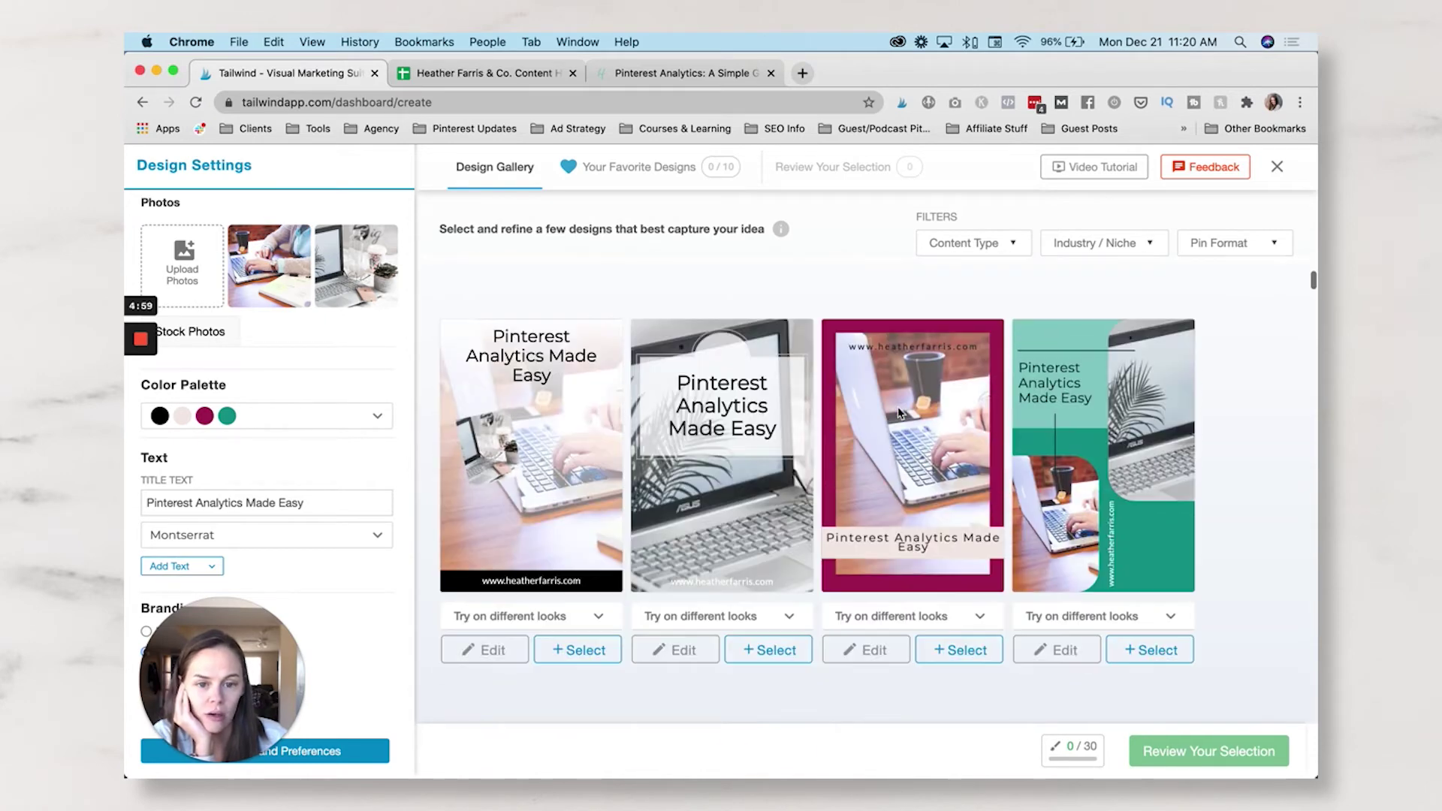
Step: Filter the designs by the content type blog post, the education niche and the "how-to" post pin format
left_click(1105, 242)
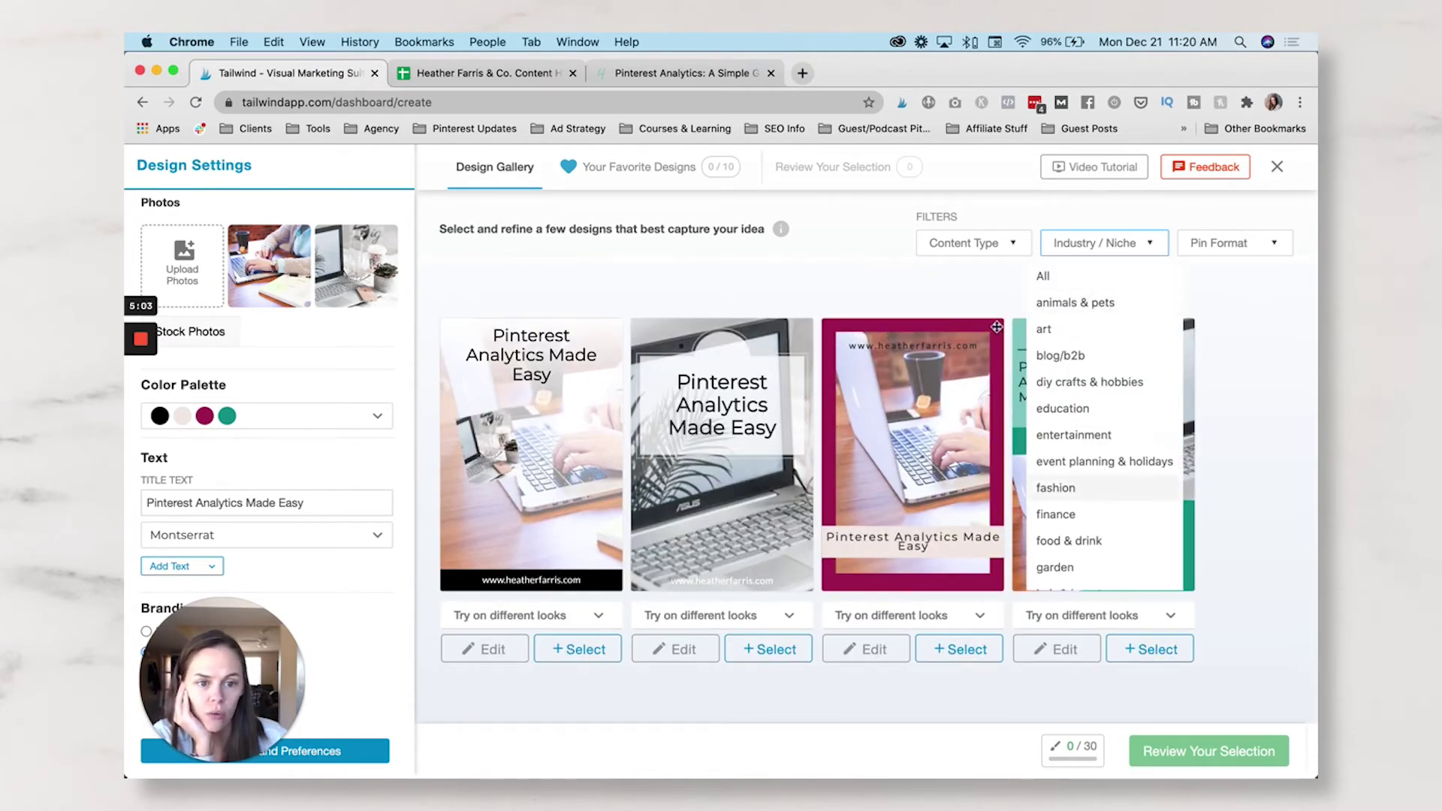
left_click(911, 274)
left_click(985, 253)
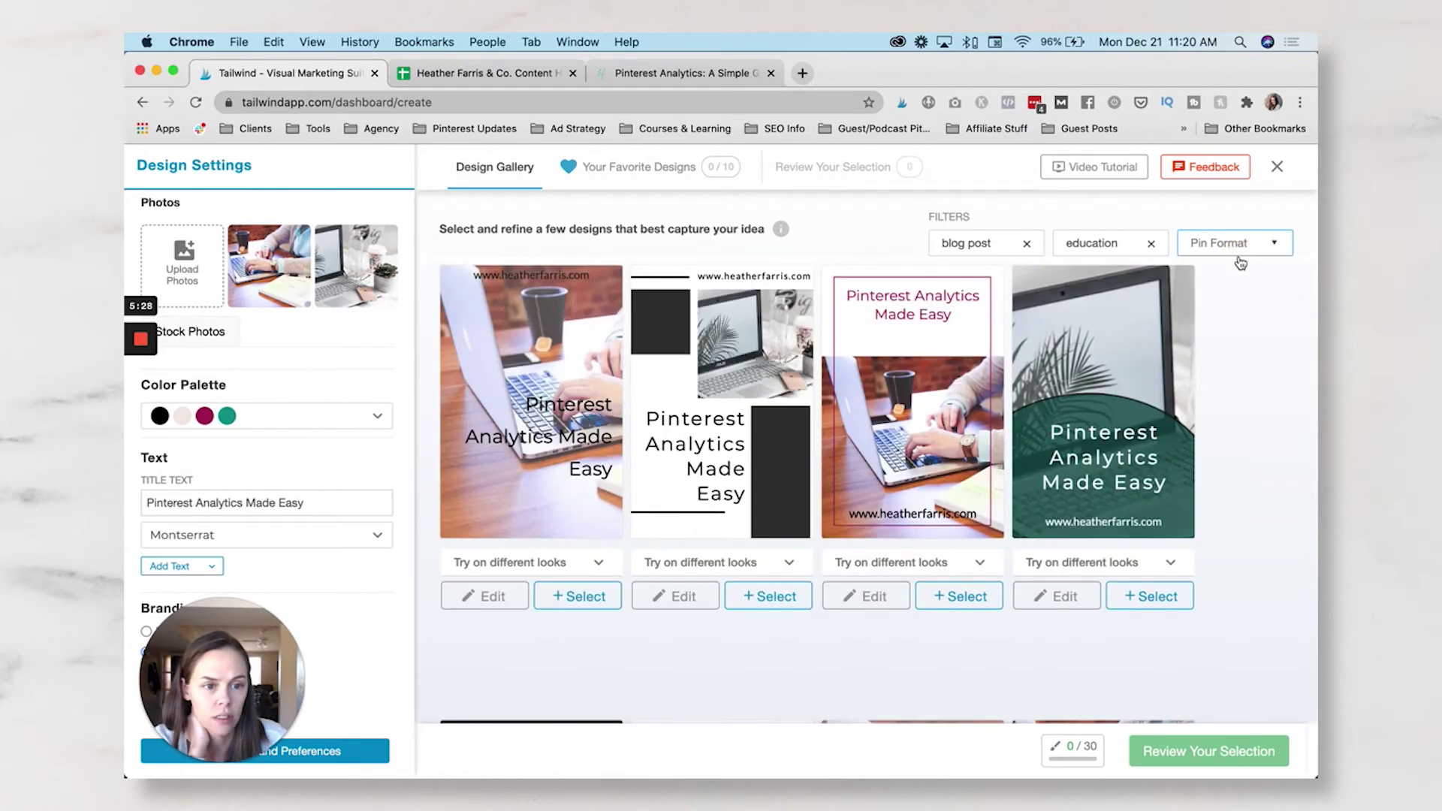
left_click(1239, 253)
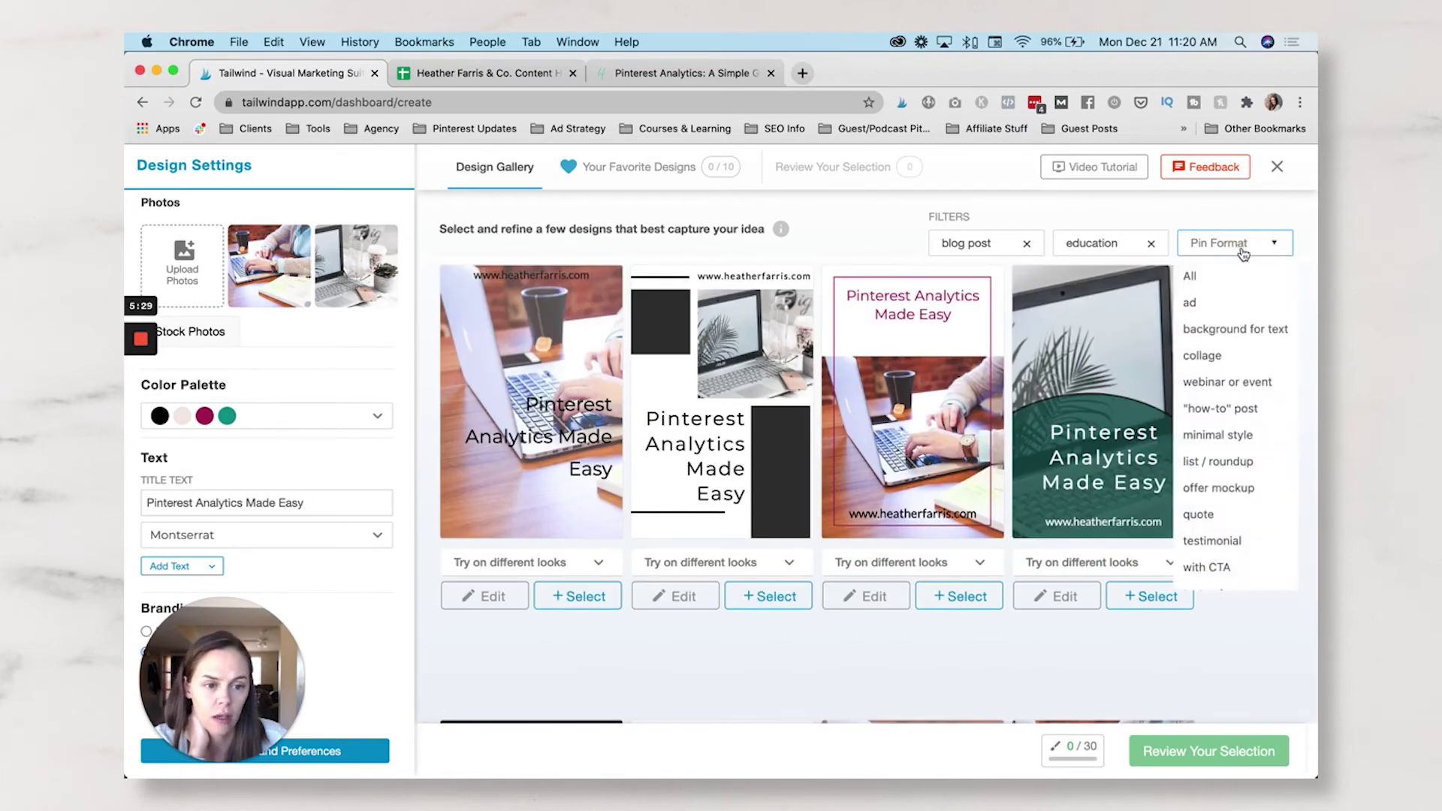
left_click(1240, 409)
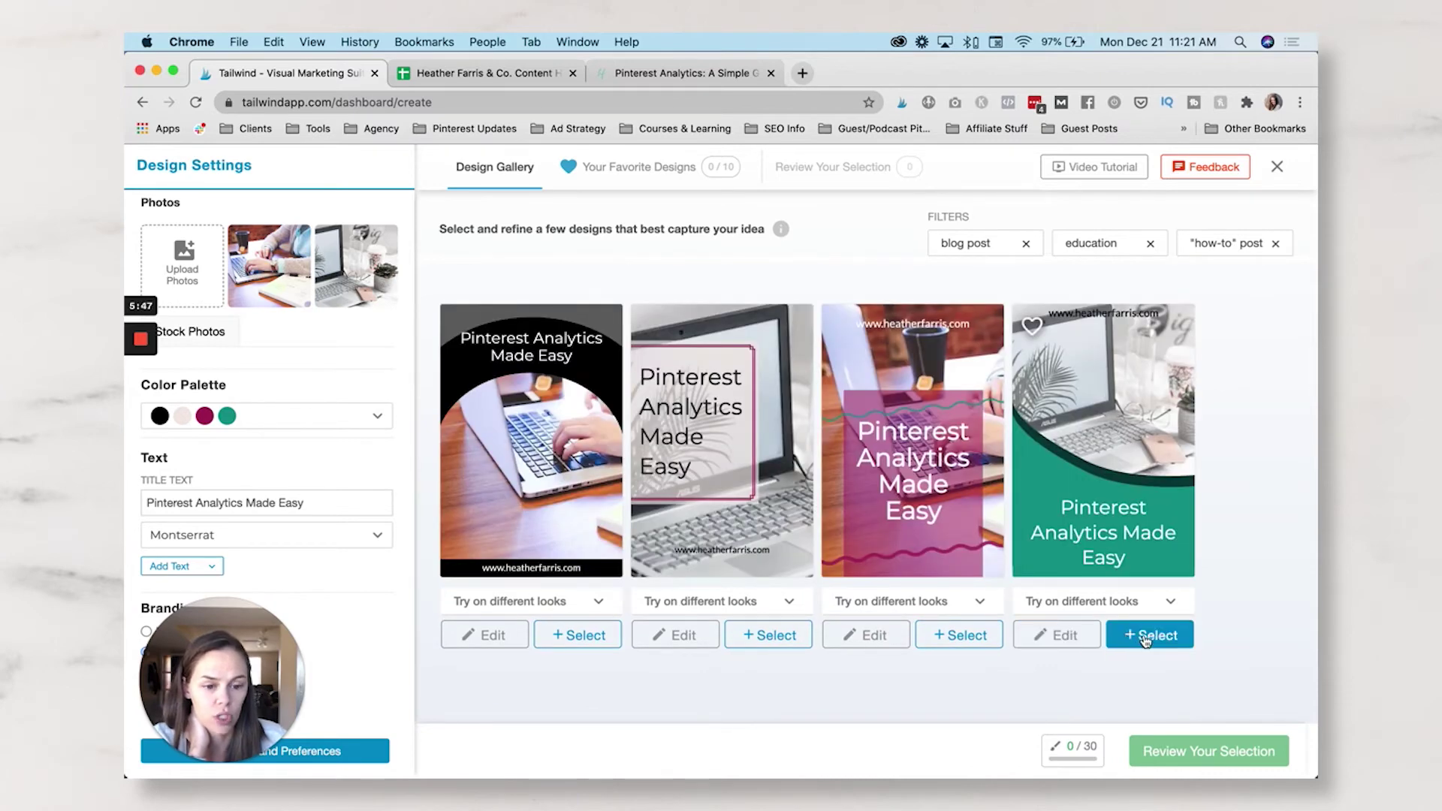
Step: Check the alternative look options of the green curved laptop pin and select that design
left_click(1151, 605)
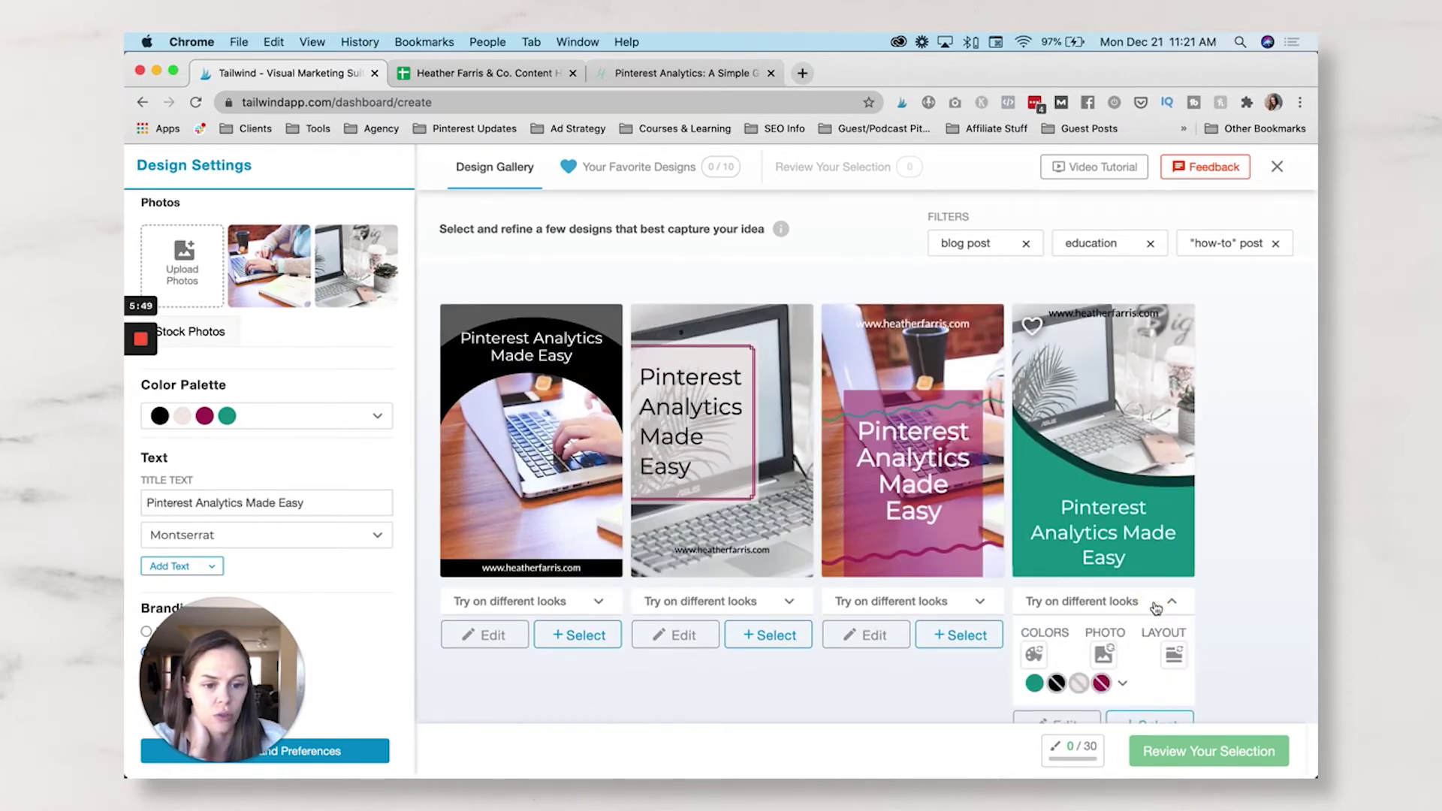
left_click(1161, 606)
left_click(1151, 601)
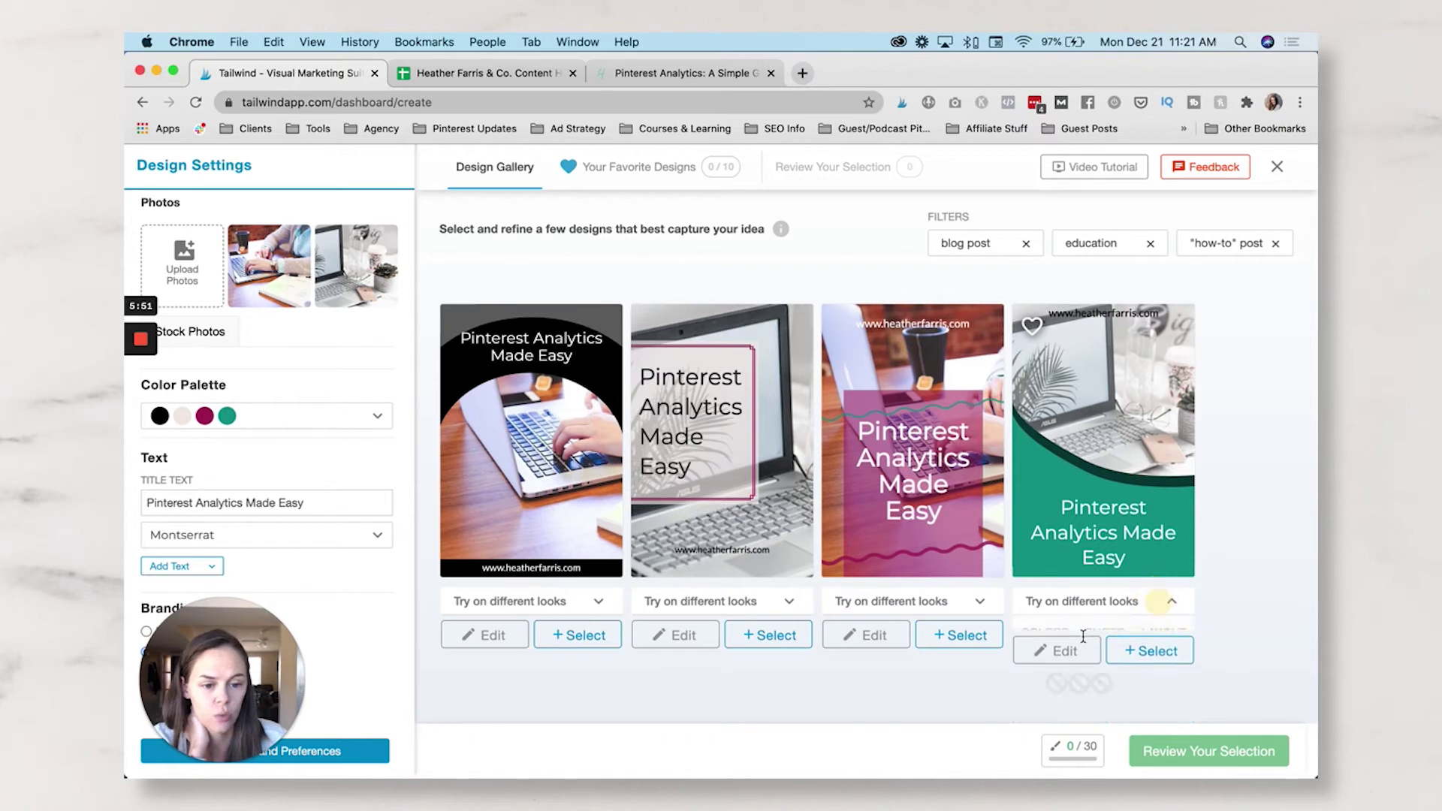
left_click(1170, 603)
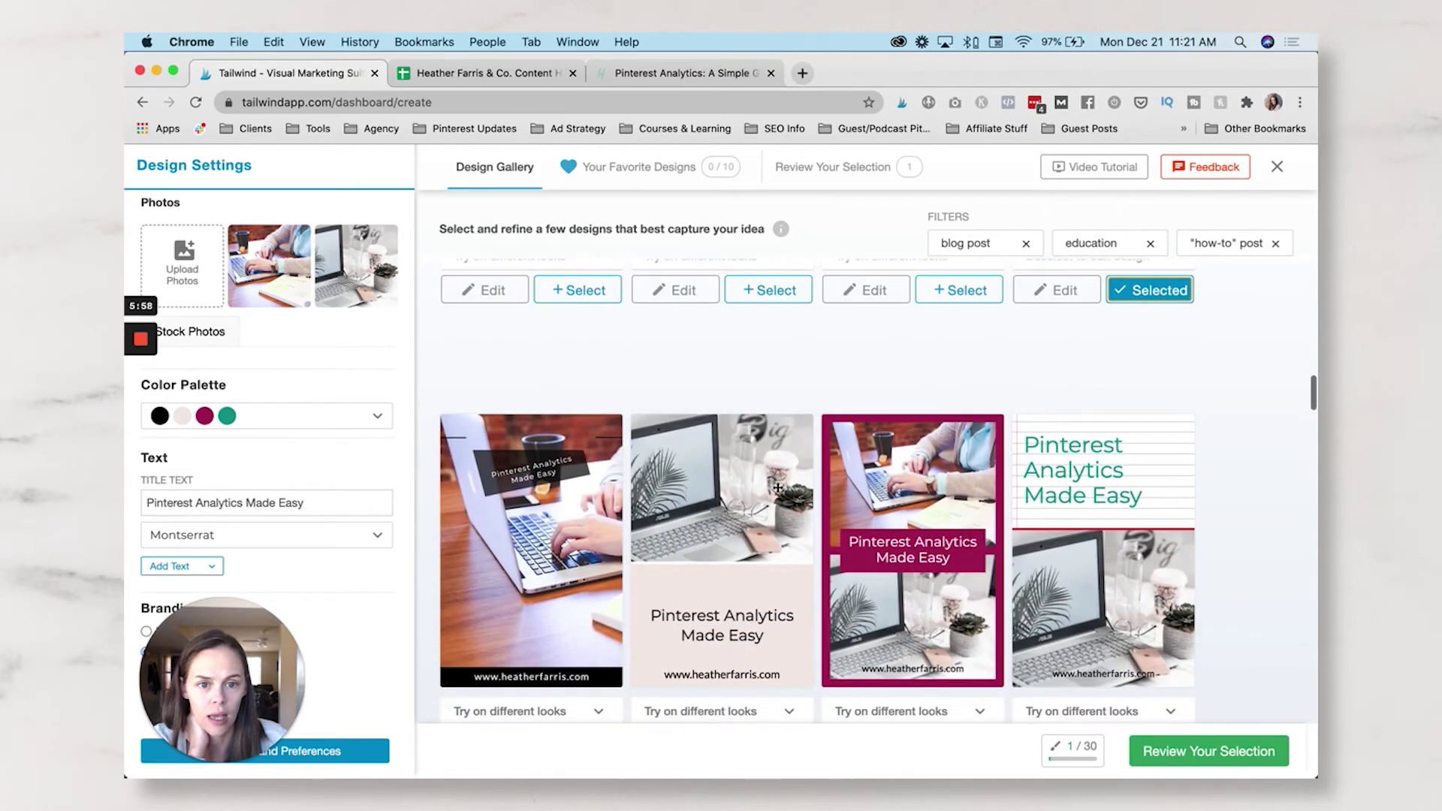
Step: Replace the "how-to" post filter with the toolkit pin template format
scroll(848, 492, "down", 5)
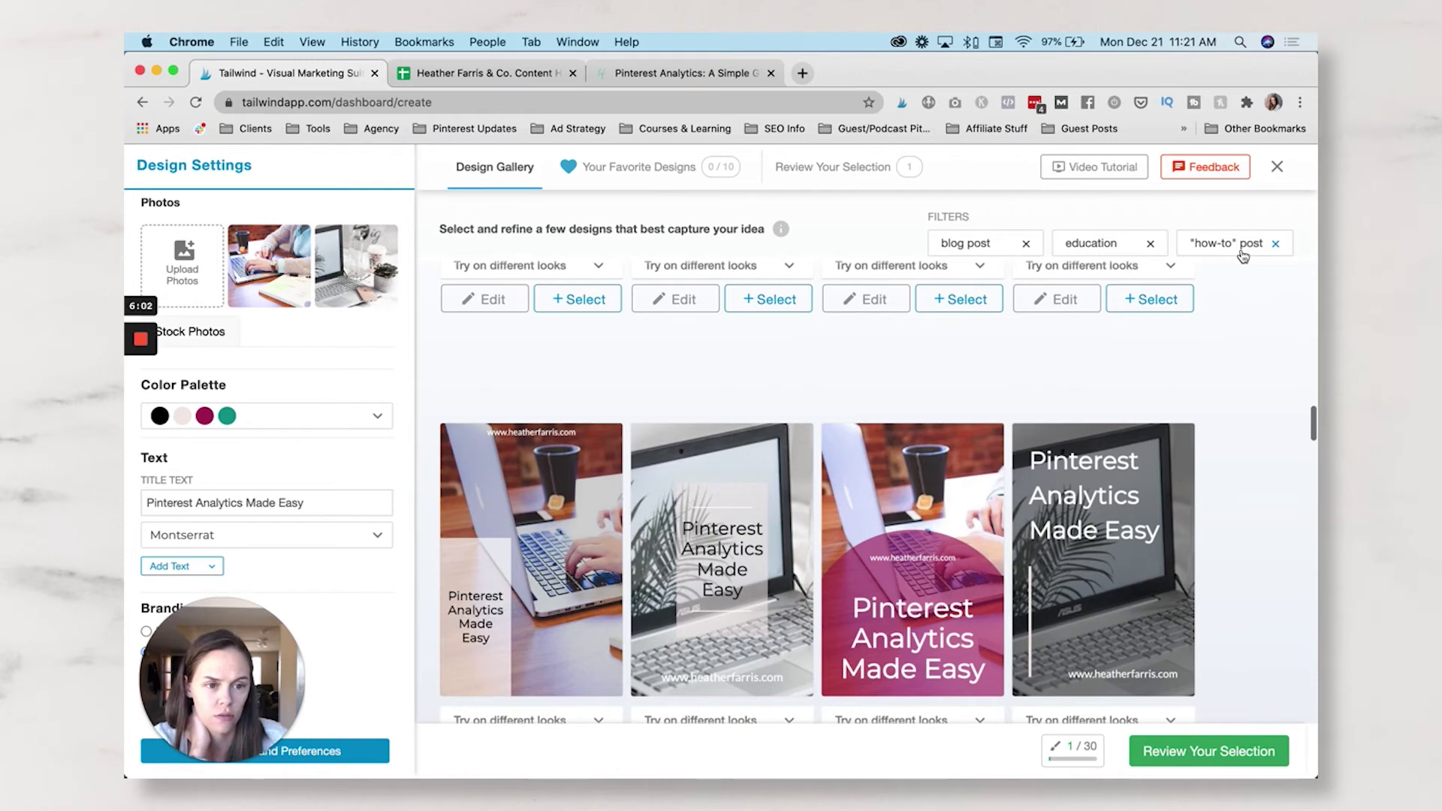
left_click(1275, 243)
left_click(1276, 247)
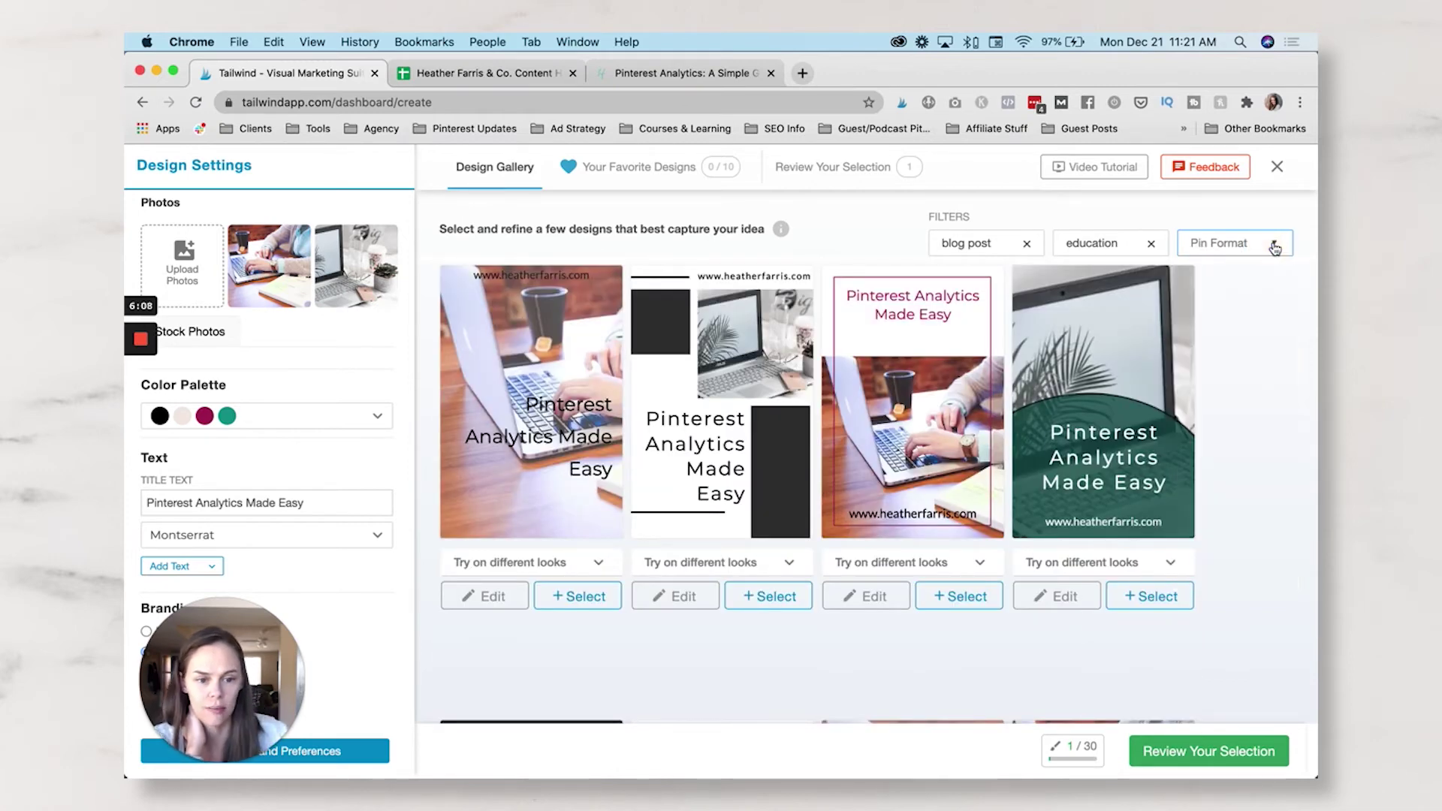
left_click(1275, 246)
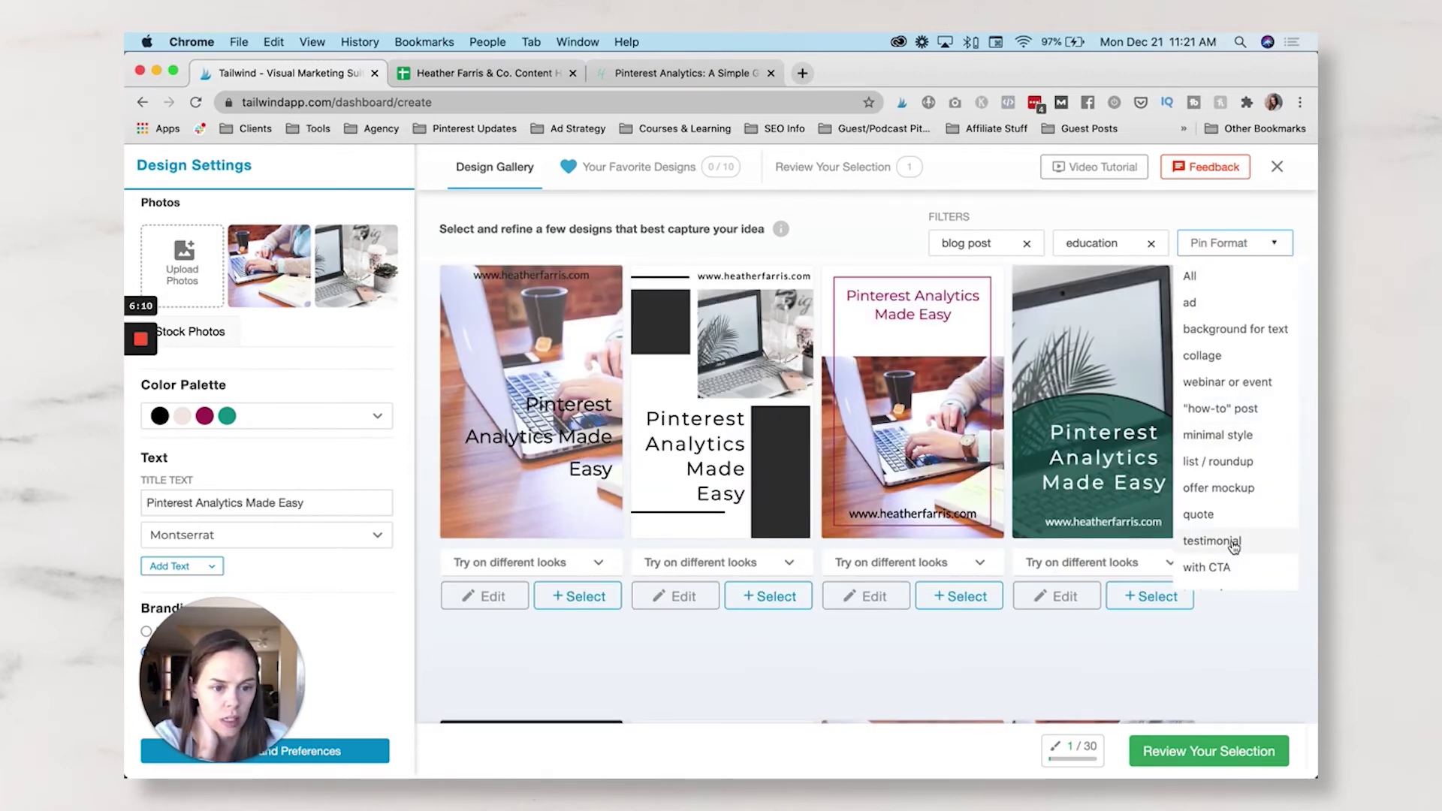
scroll(1232, 519, "down", 2)
left_click(1230, 572)
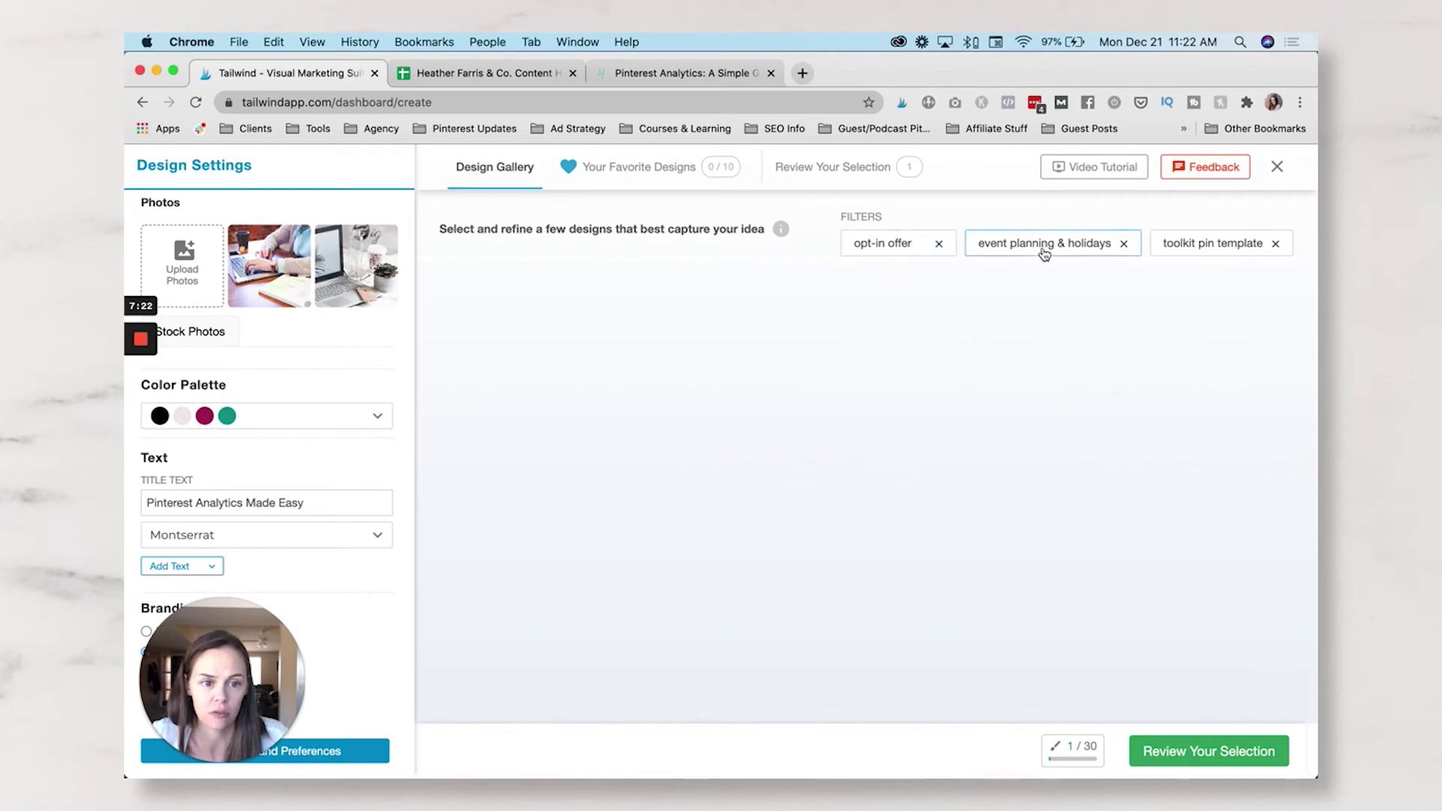
Step: Clear the content type and industry filters, and select the magenta pin with the rounded laptop photo
left_click(1131, 248)
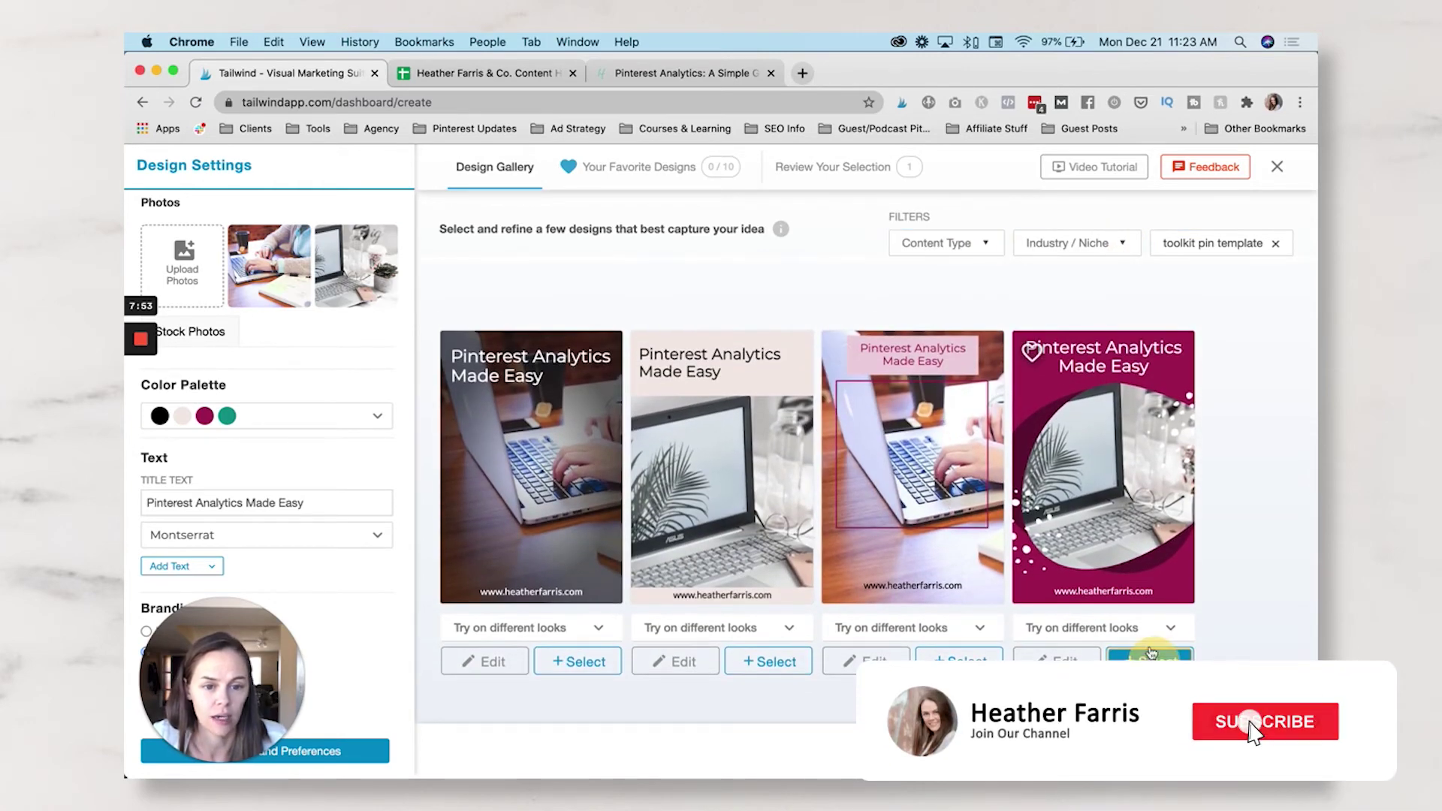
left_click(1112, 477)
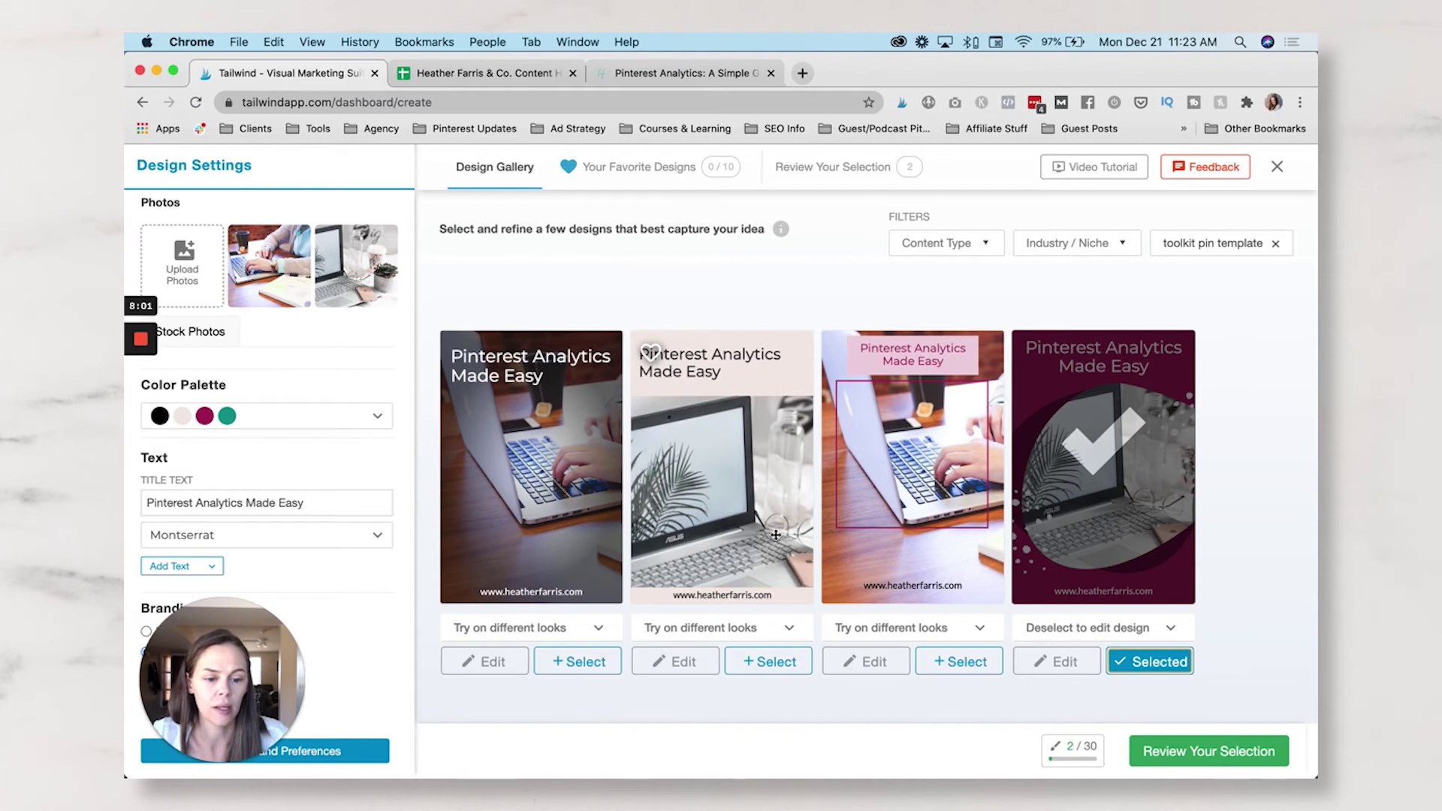
mouse_move(1087, 753)
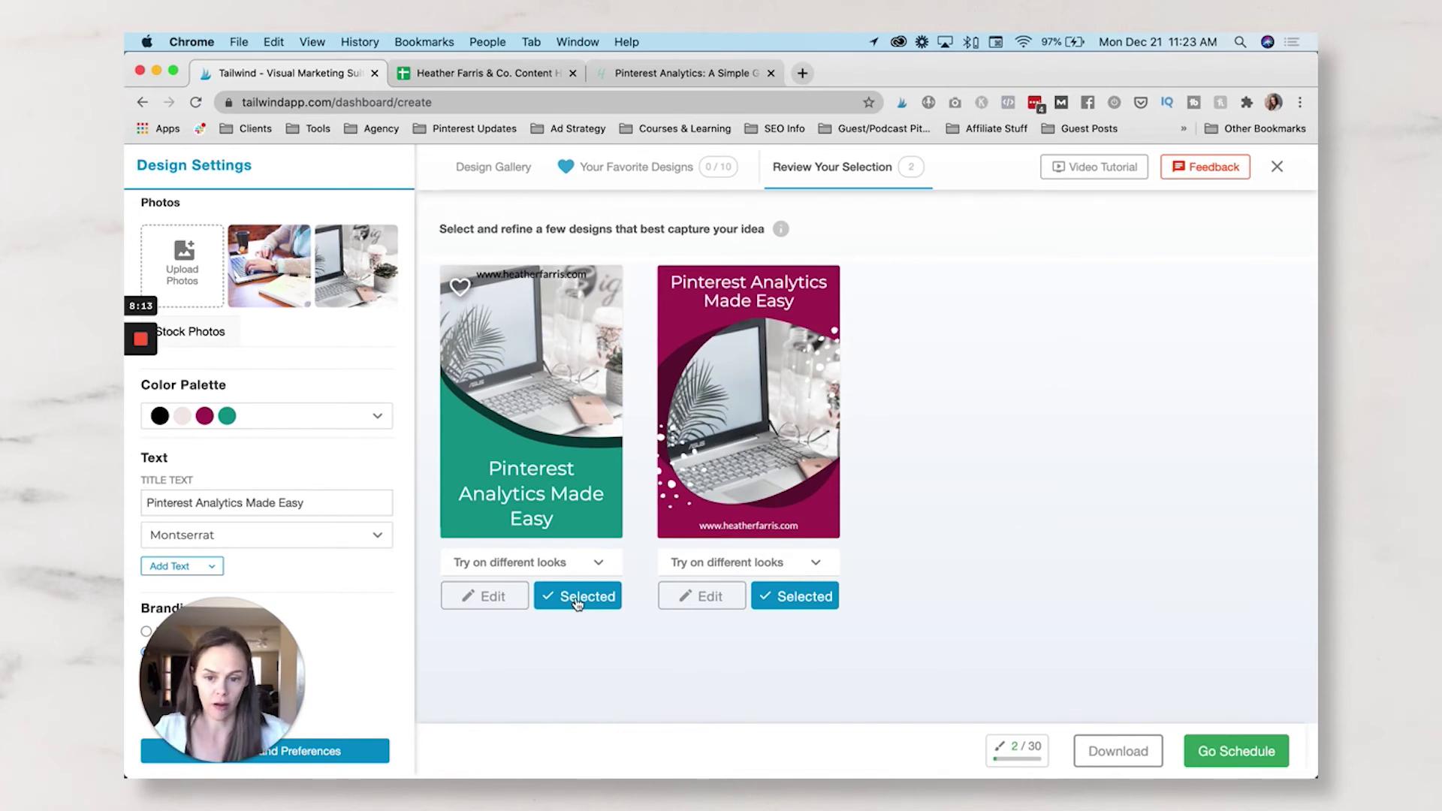
Step: From the selection review, open the green laptop pin for editing and inspect its website text and element options
left_click(488, 601)
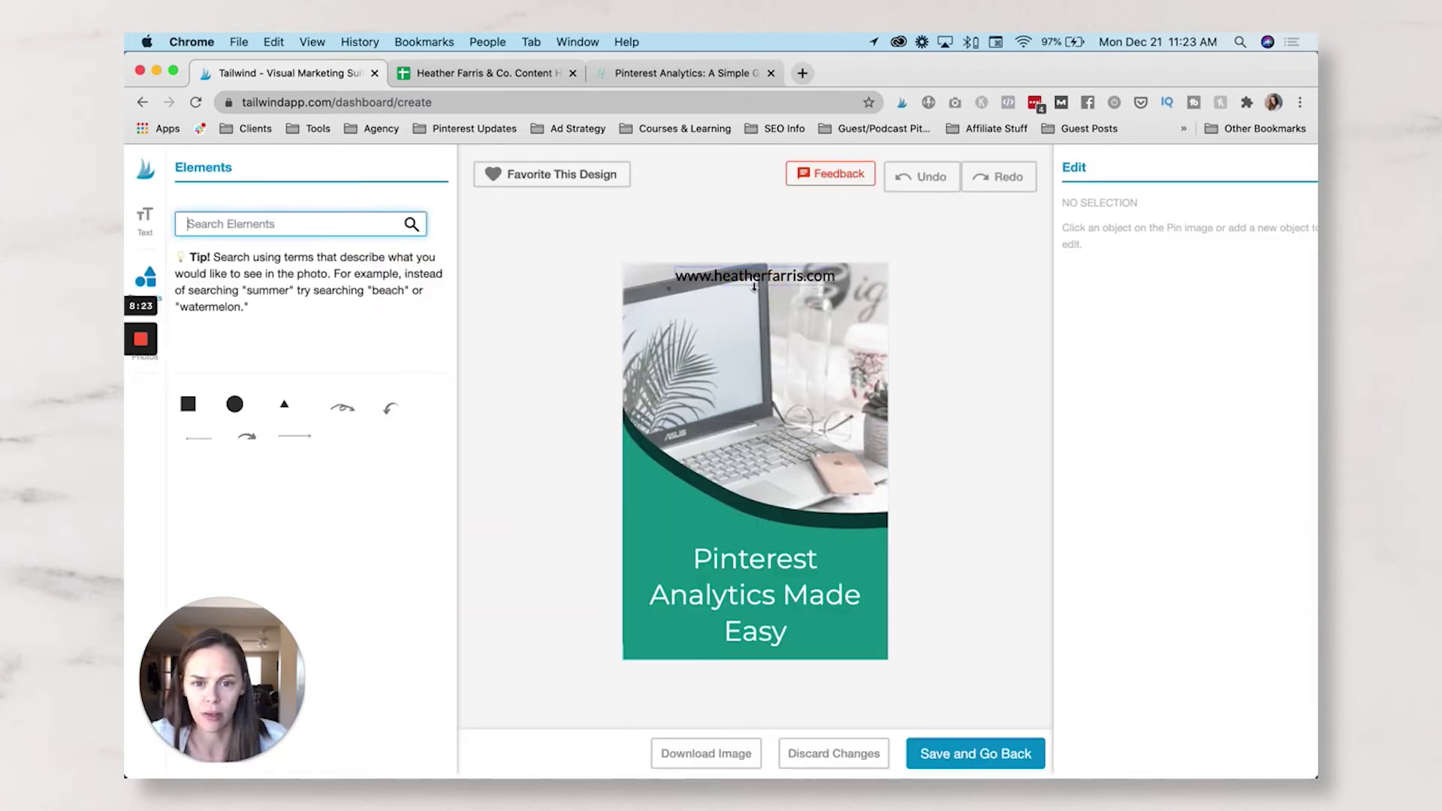
left_click(759, 279)
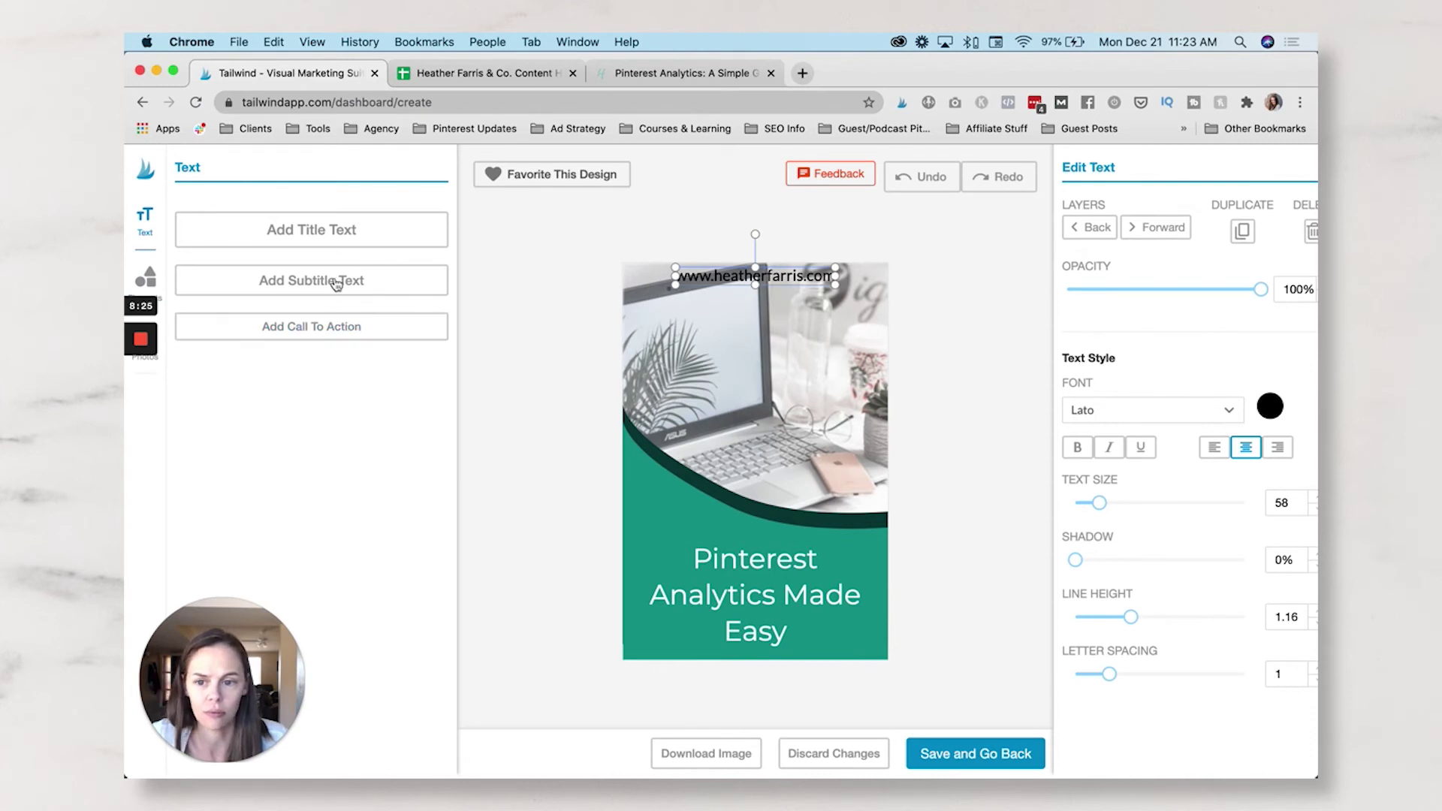
mouse_move(172, 362)
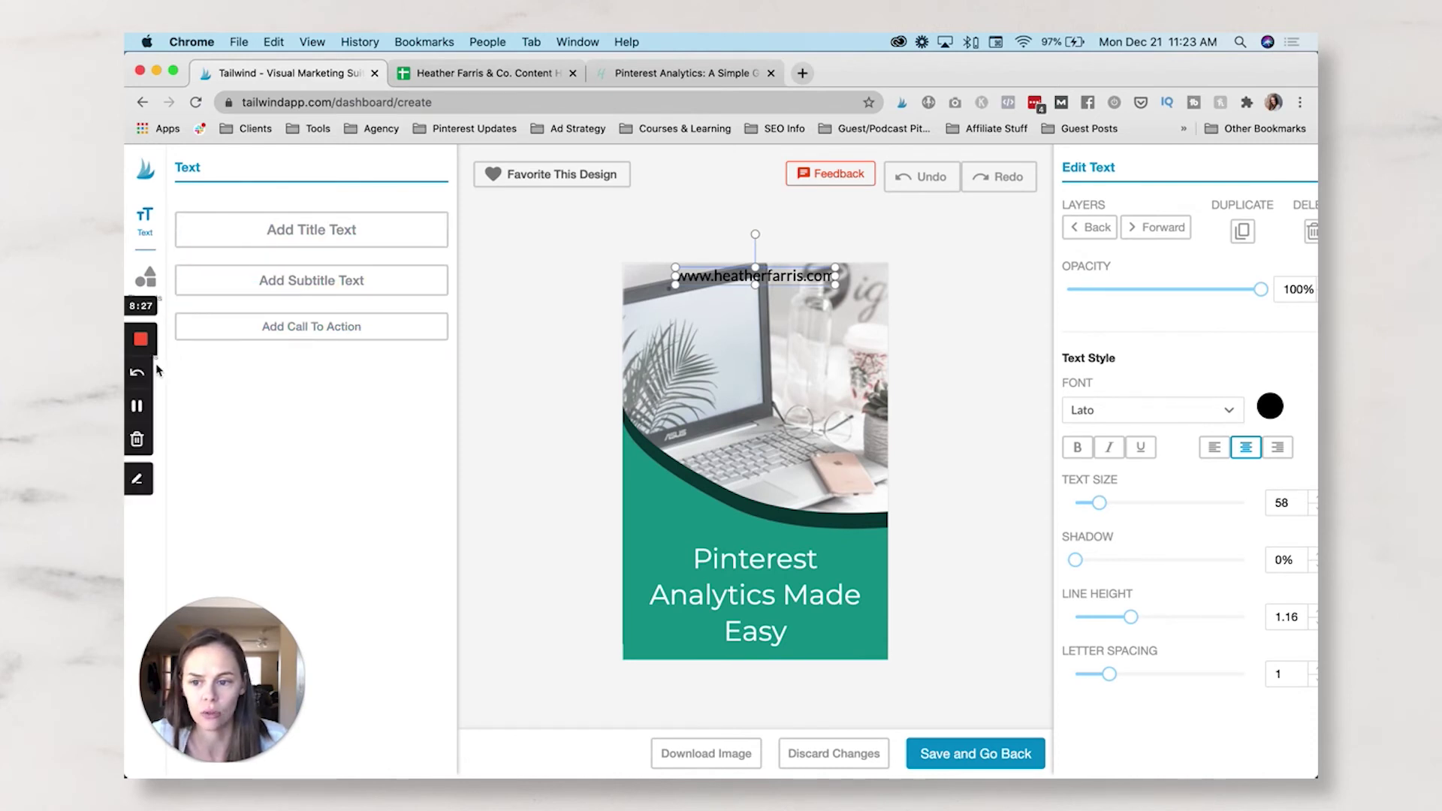
left_click(145, 276)
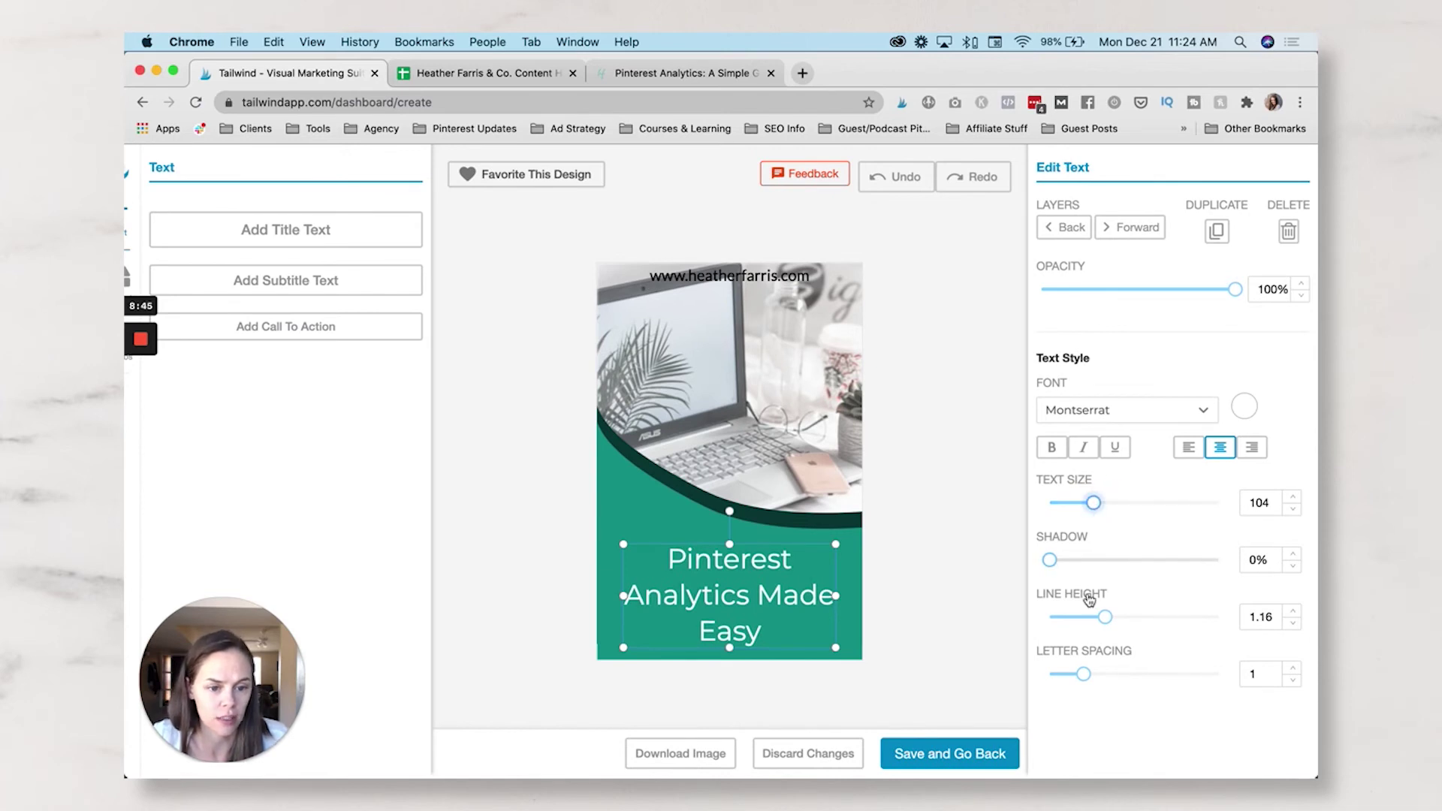
Step: Restyle the green pin's title with line height 0.80, a line break before "Made" and text size 145, and save the pin
left_click_drag(1105, 620, 1075, 621)
left_click(758, 596)
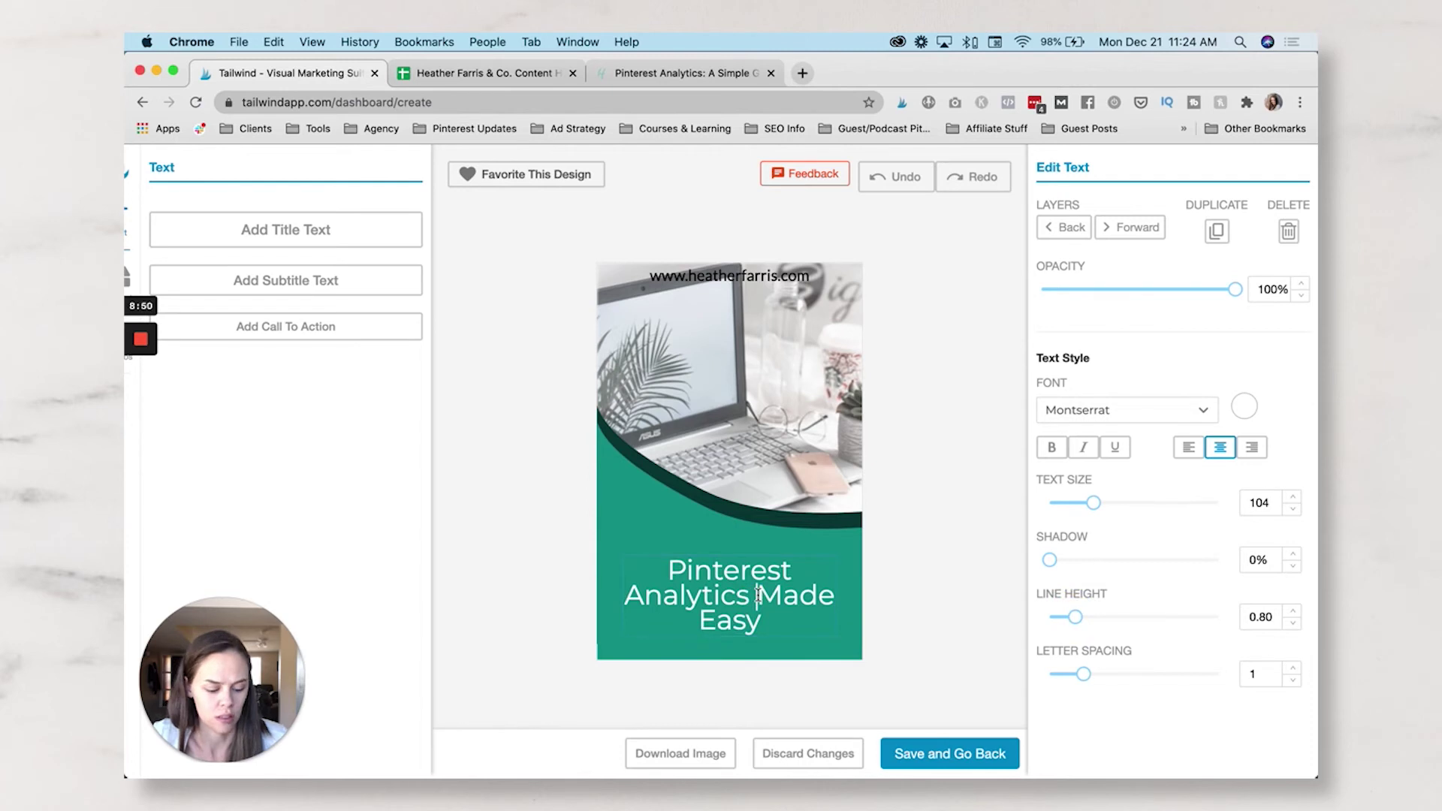
key("Return")
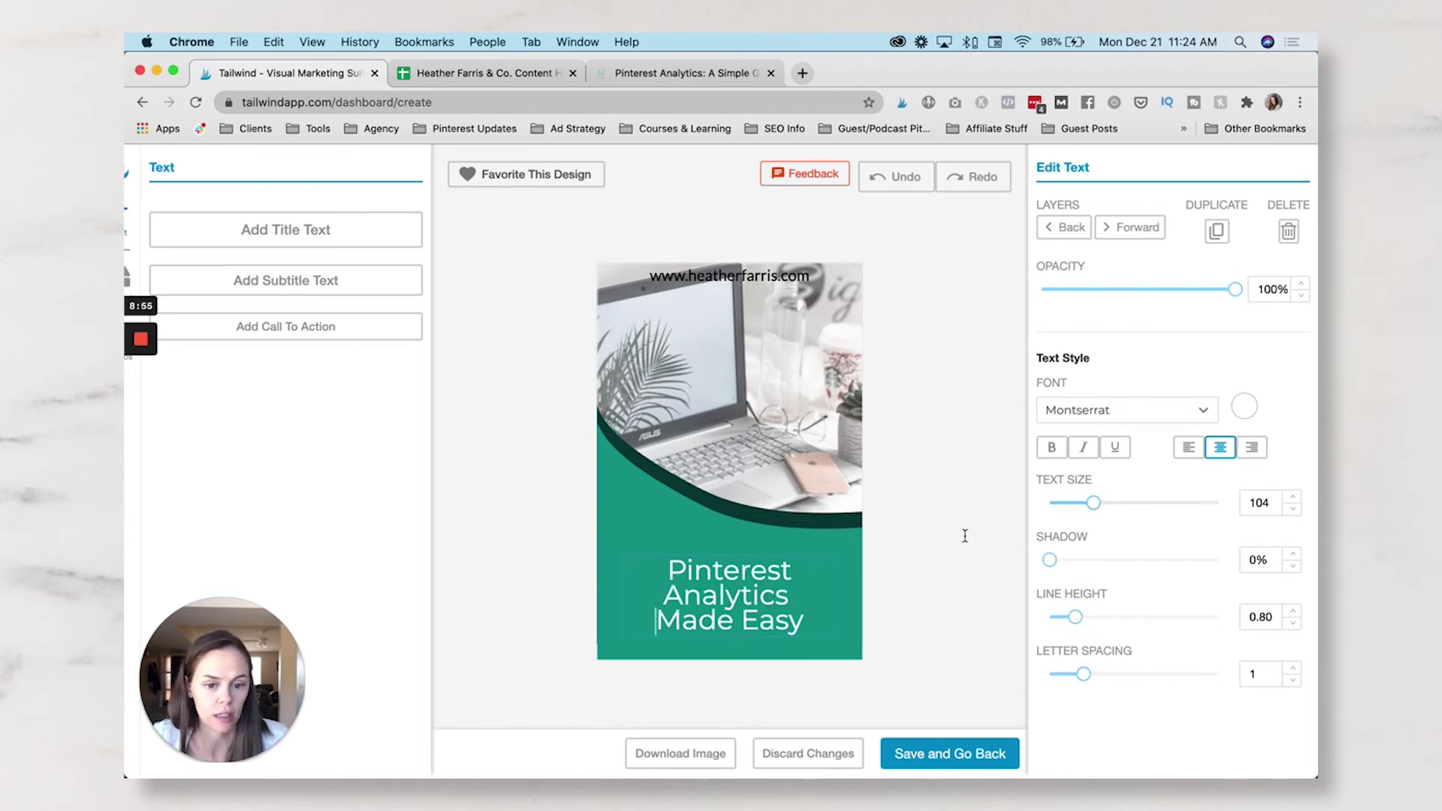
mouse_move(1095, 504)
left_mouse_down()
mouse_move(1124, 509)
mouse_move(1111, 503)
left_mouse_up()
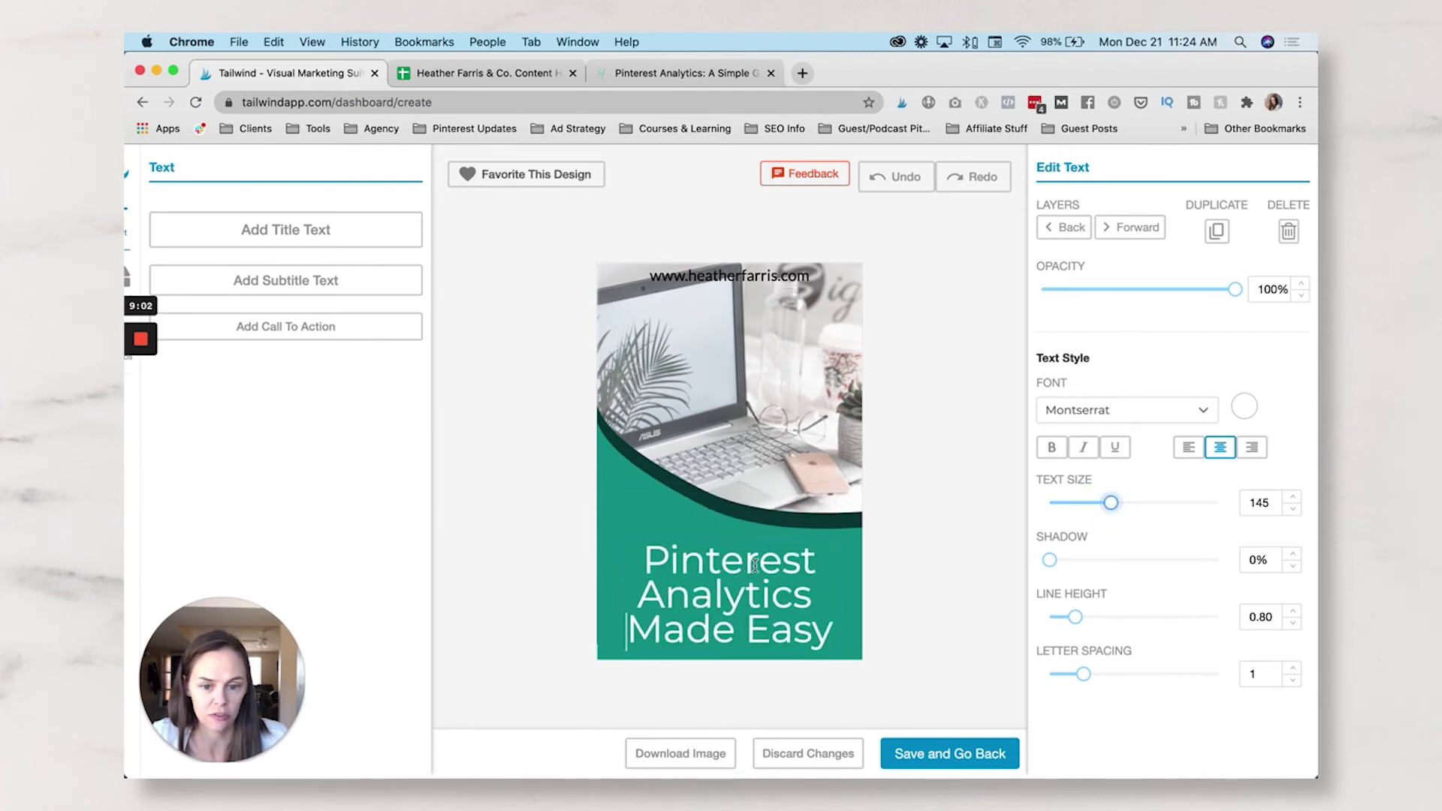
scroll(730, 579, "left", 2)
scroll(1059, 562, "right", 2)
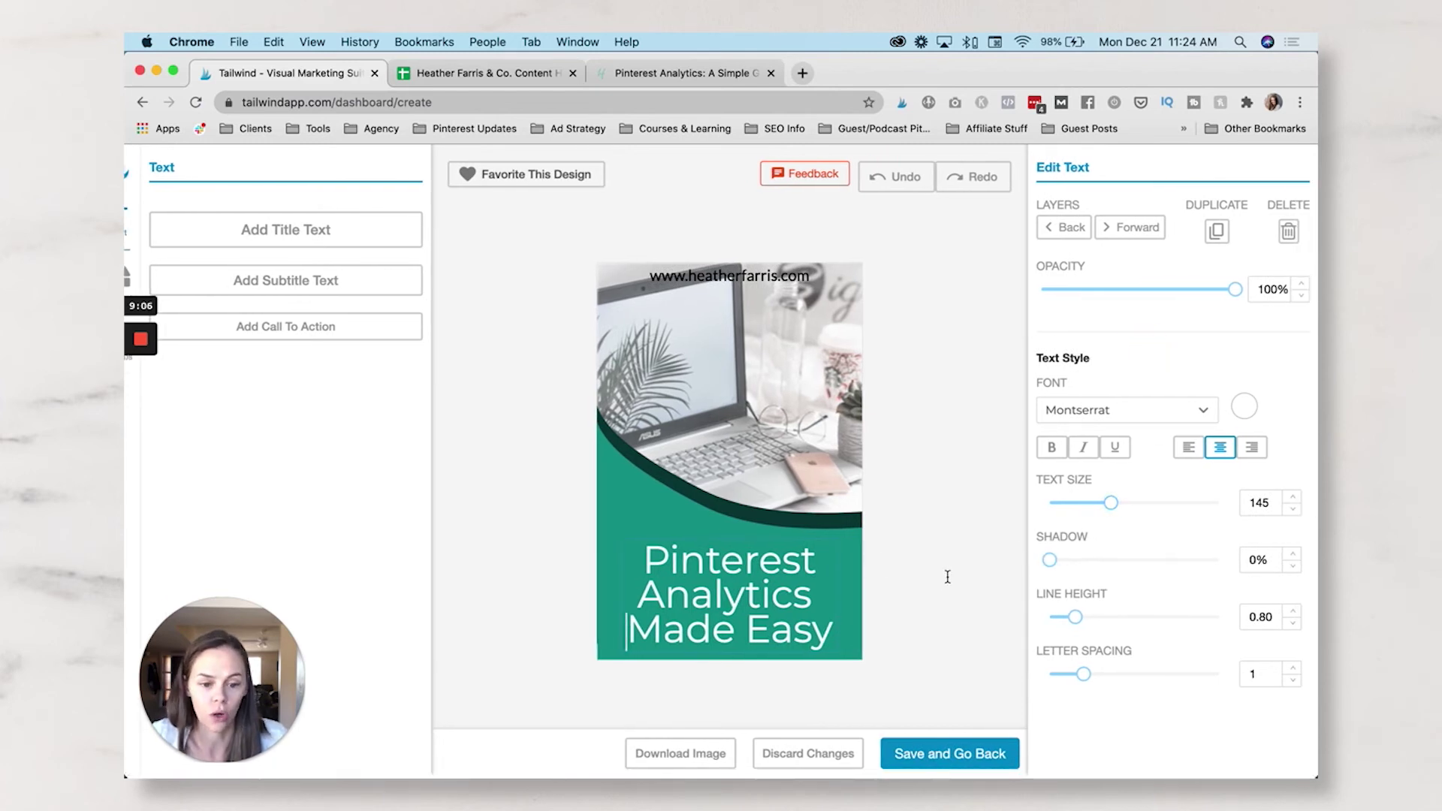
left_click(960, 761)
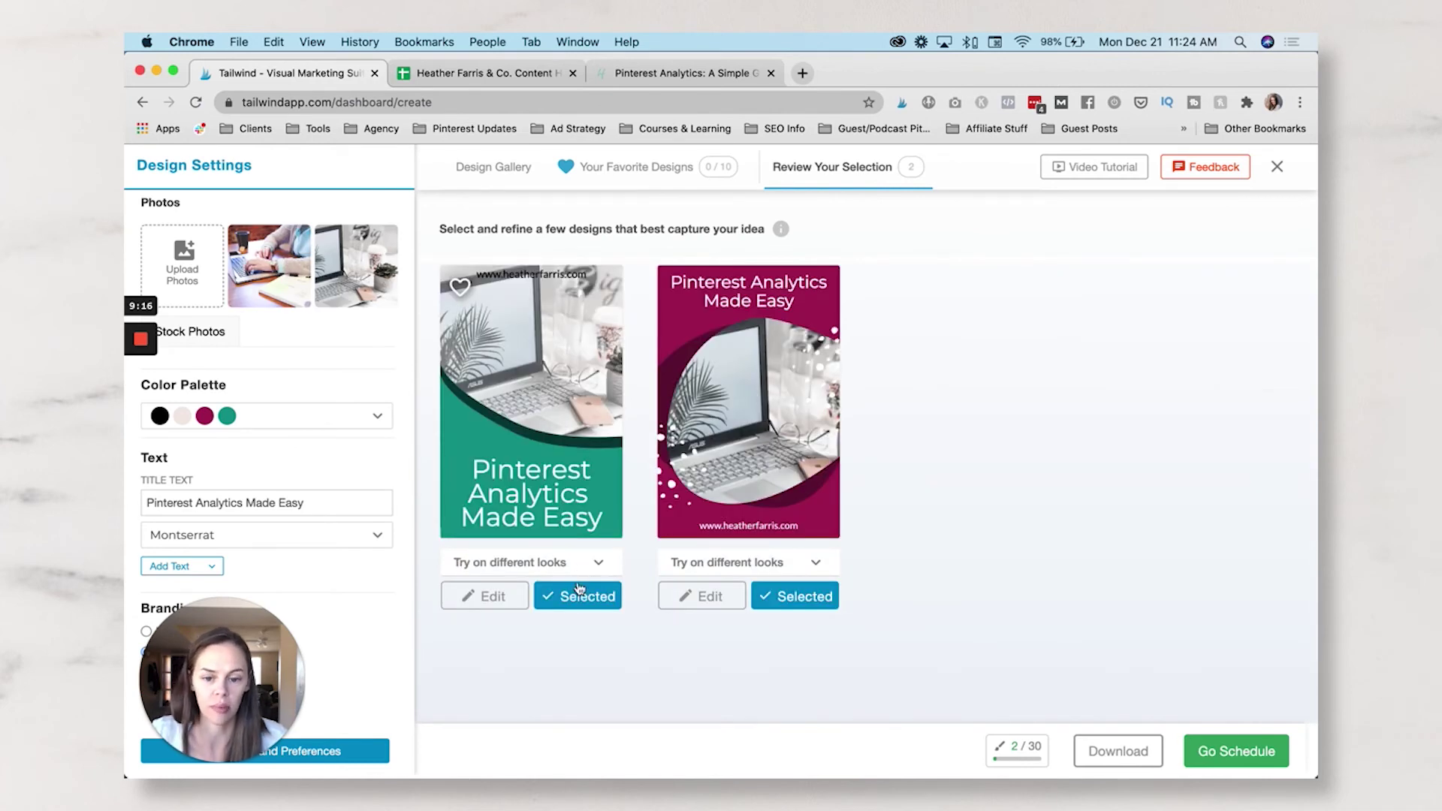
Step: Reopen the green pin in the editor, download its image and return to the selected designs
left_click(490, 598)
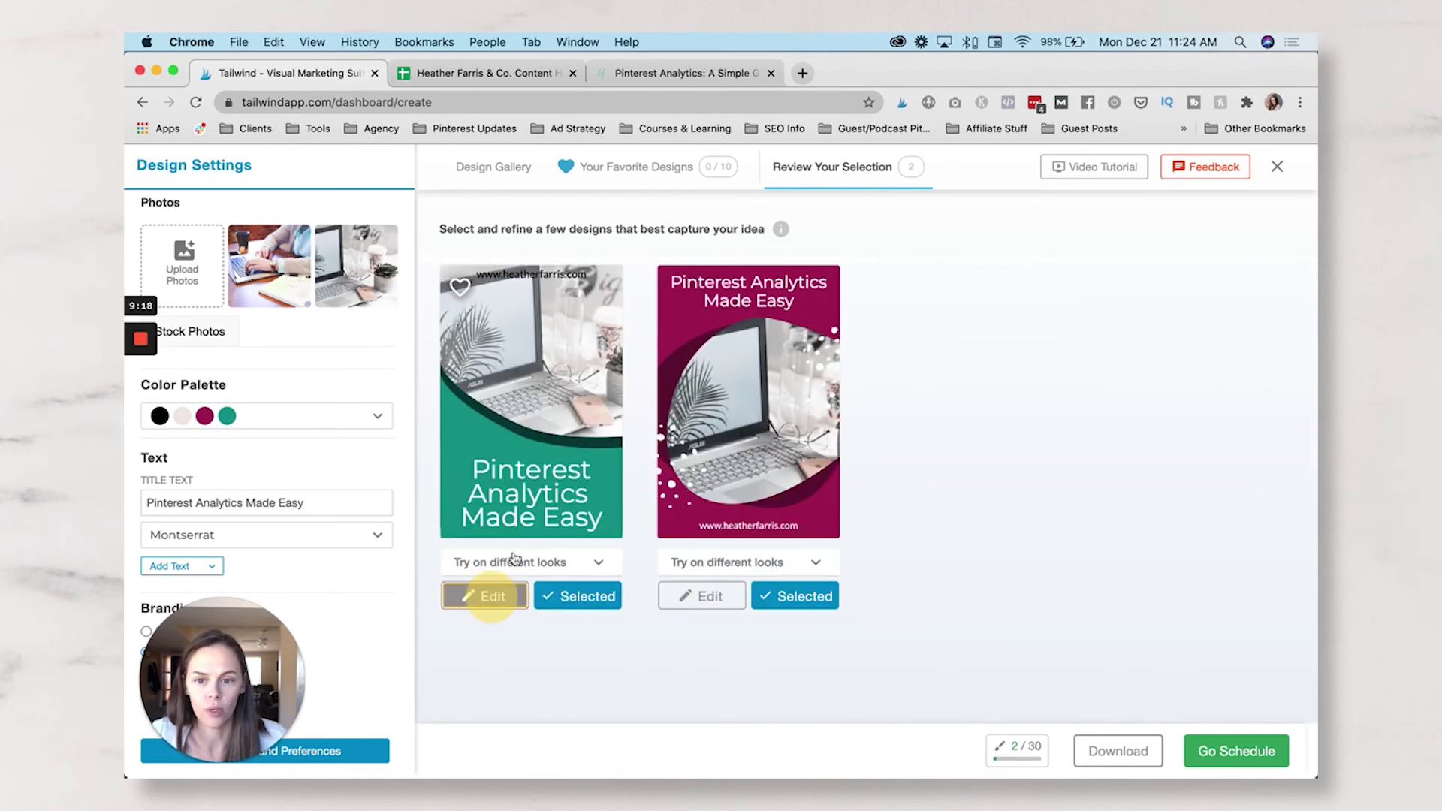
left_click(700, 753)
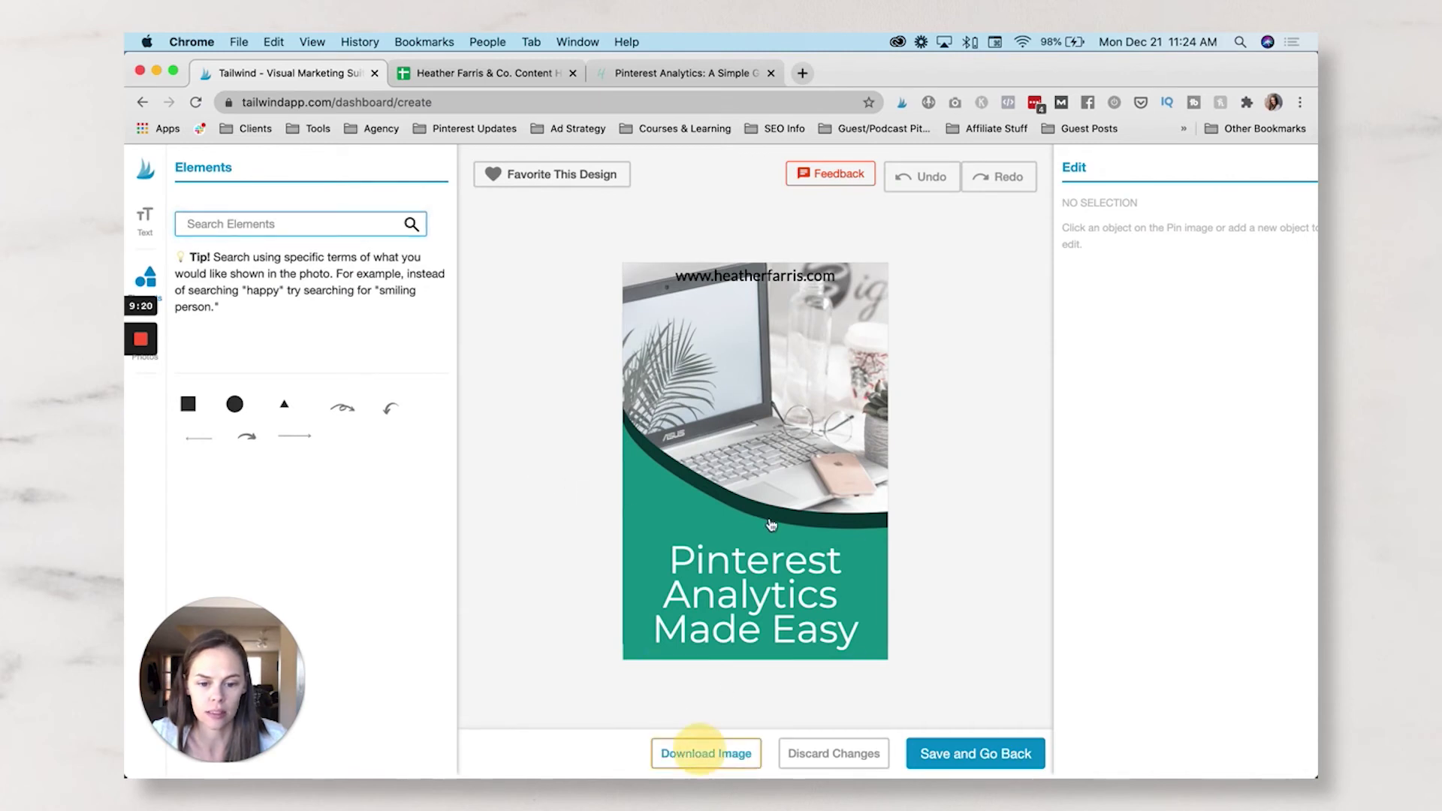
scroll(791, 474, "down", 1)
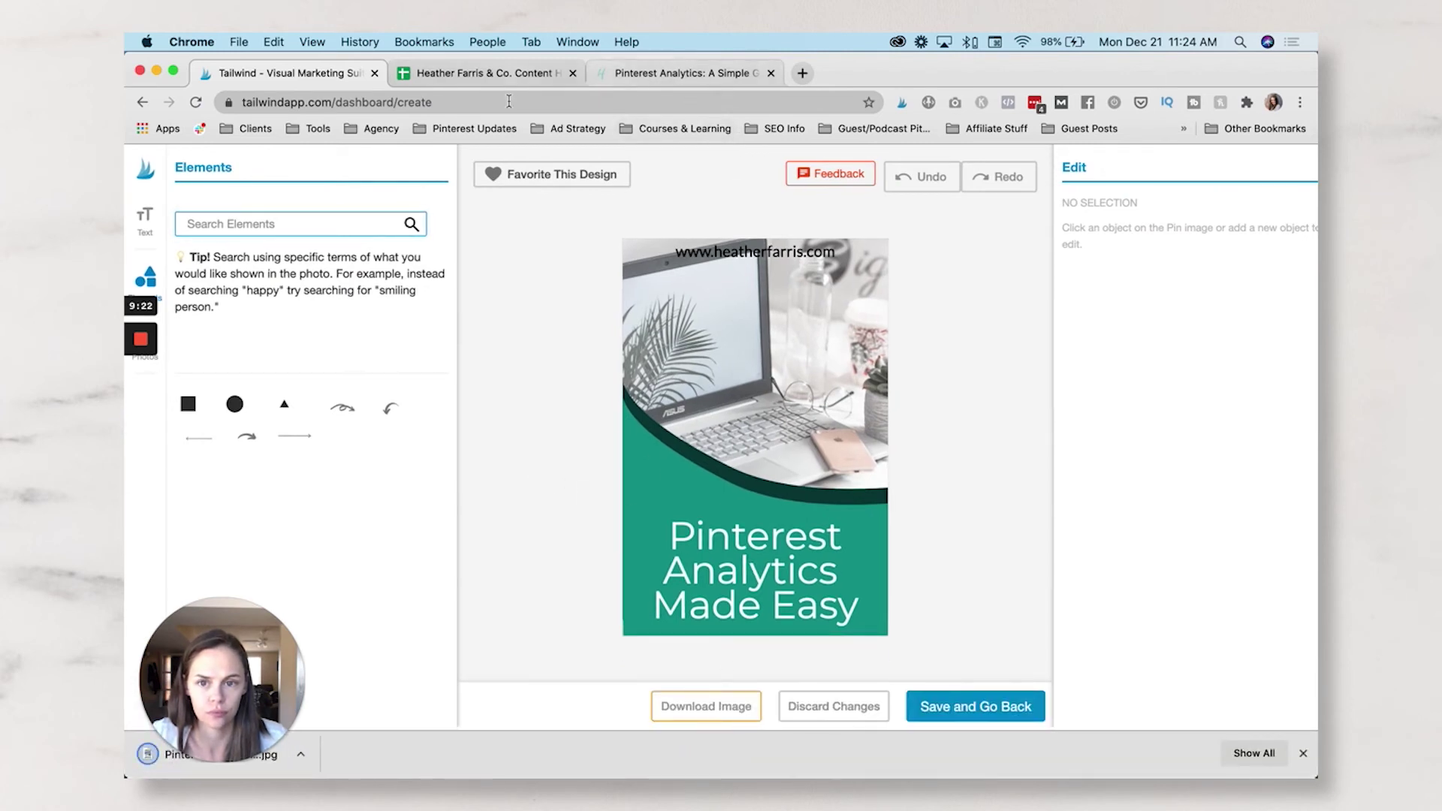
left_click(1021, 710)
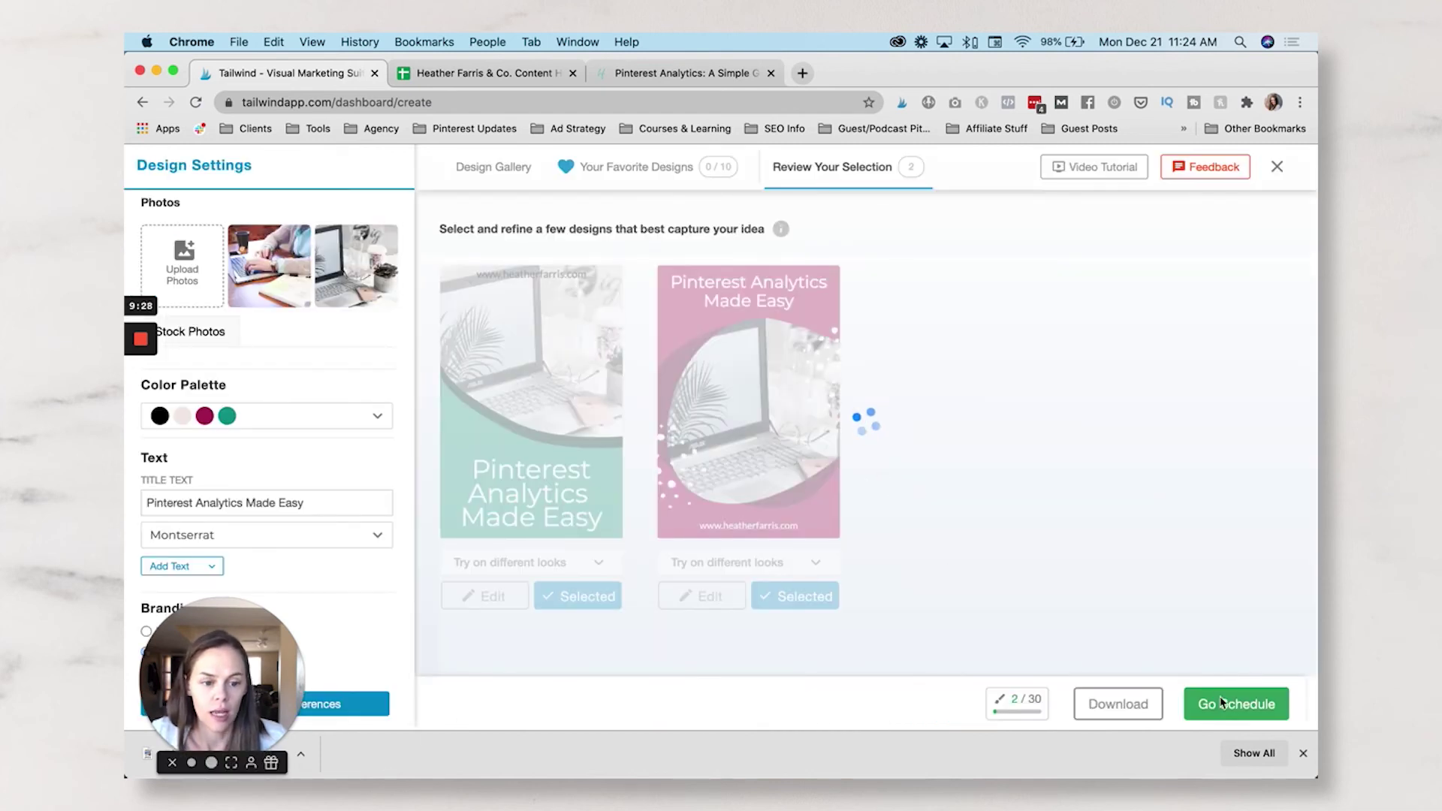
Step: Download all of the selected pin designs, send them on to scheduling and dismiss the browser's downloads bar
left_click(1131, 706)
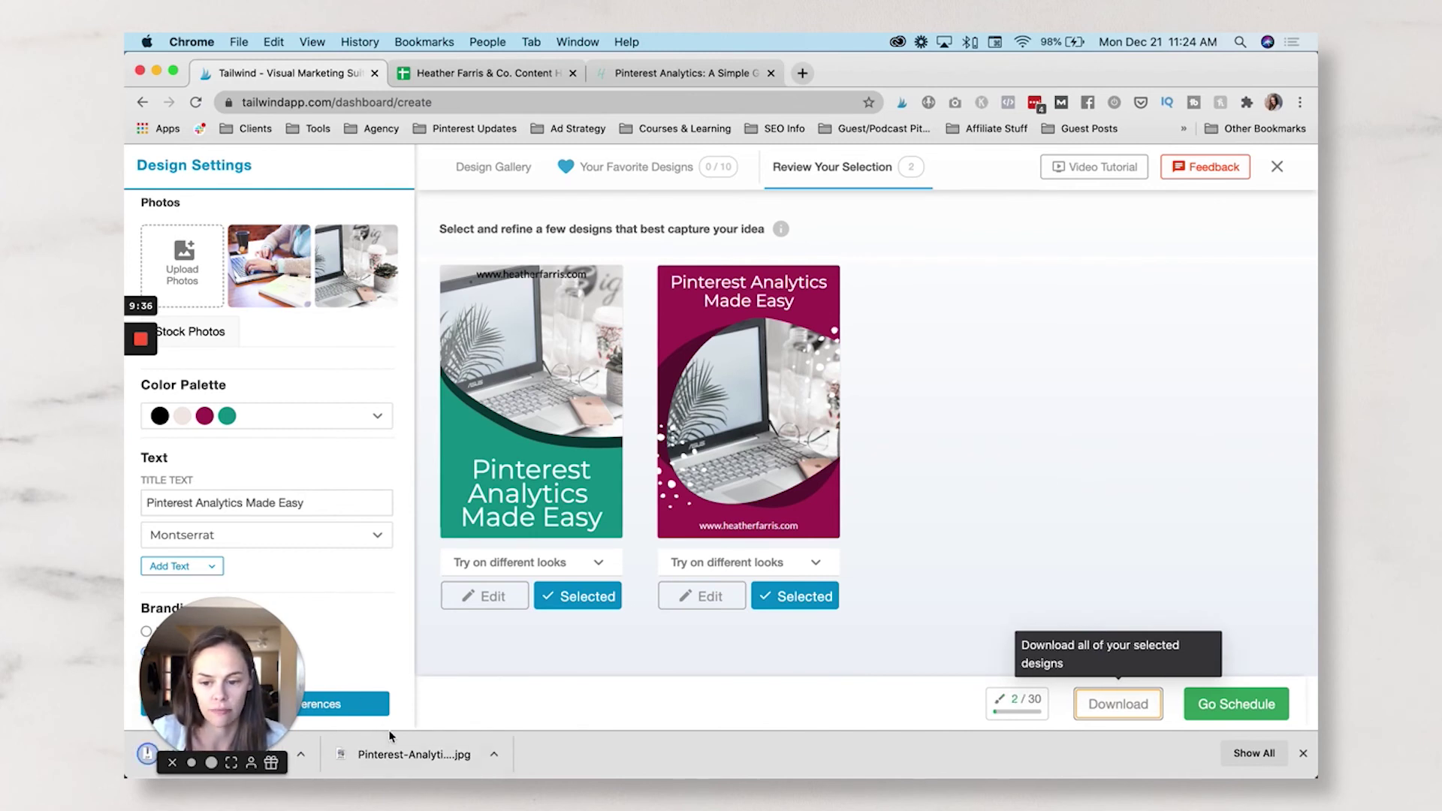
left_click(1237, 703)
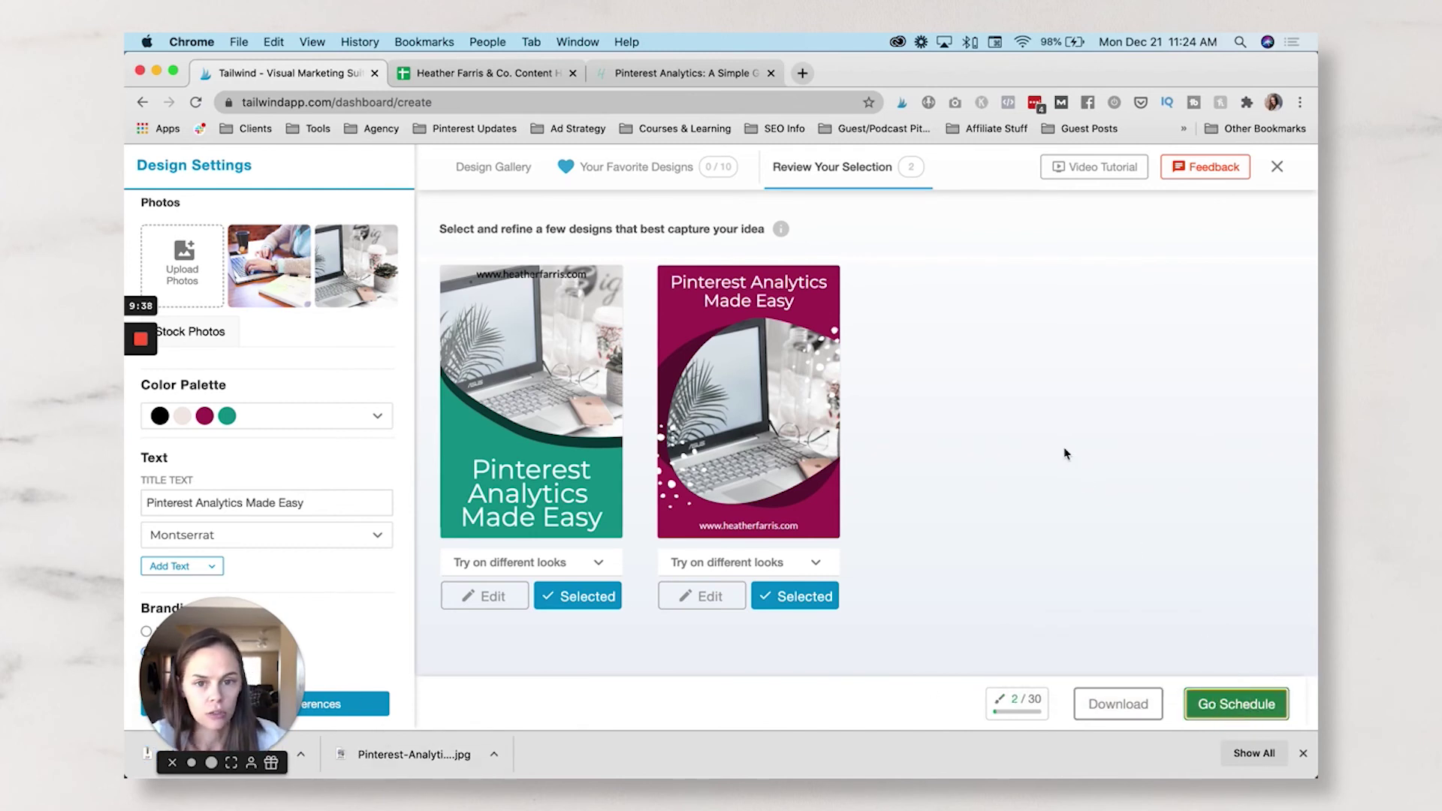
left_click(1303, 753)
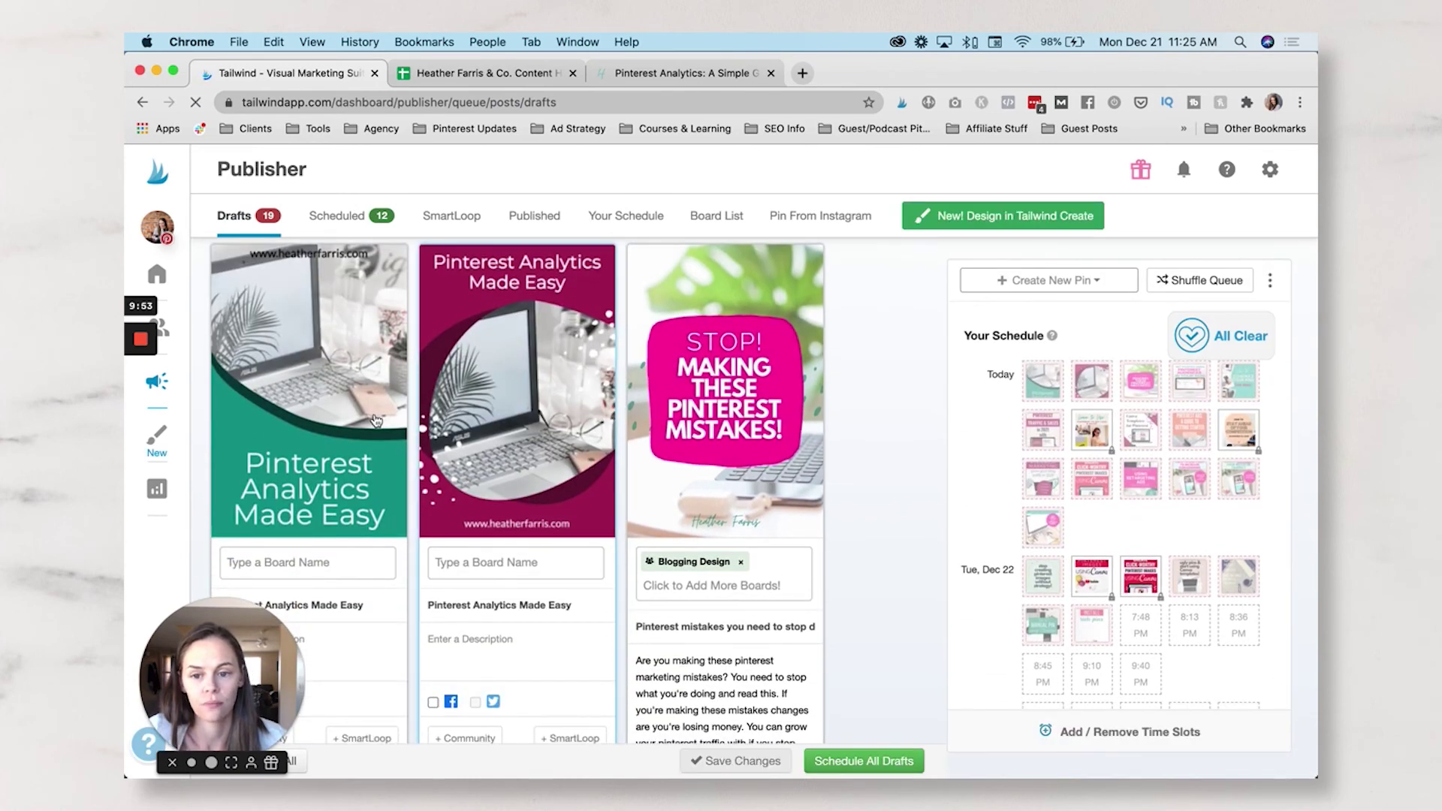
Step: Look over the draft pins, checking the board, title, description and source link fields on the two new Pinterest Analytics pins
scroll(881, 399, "down", 10)
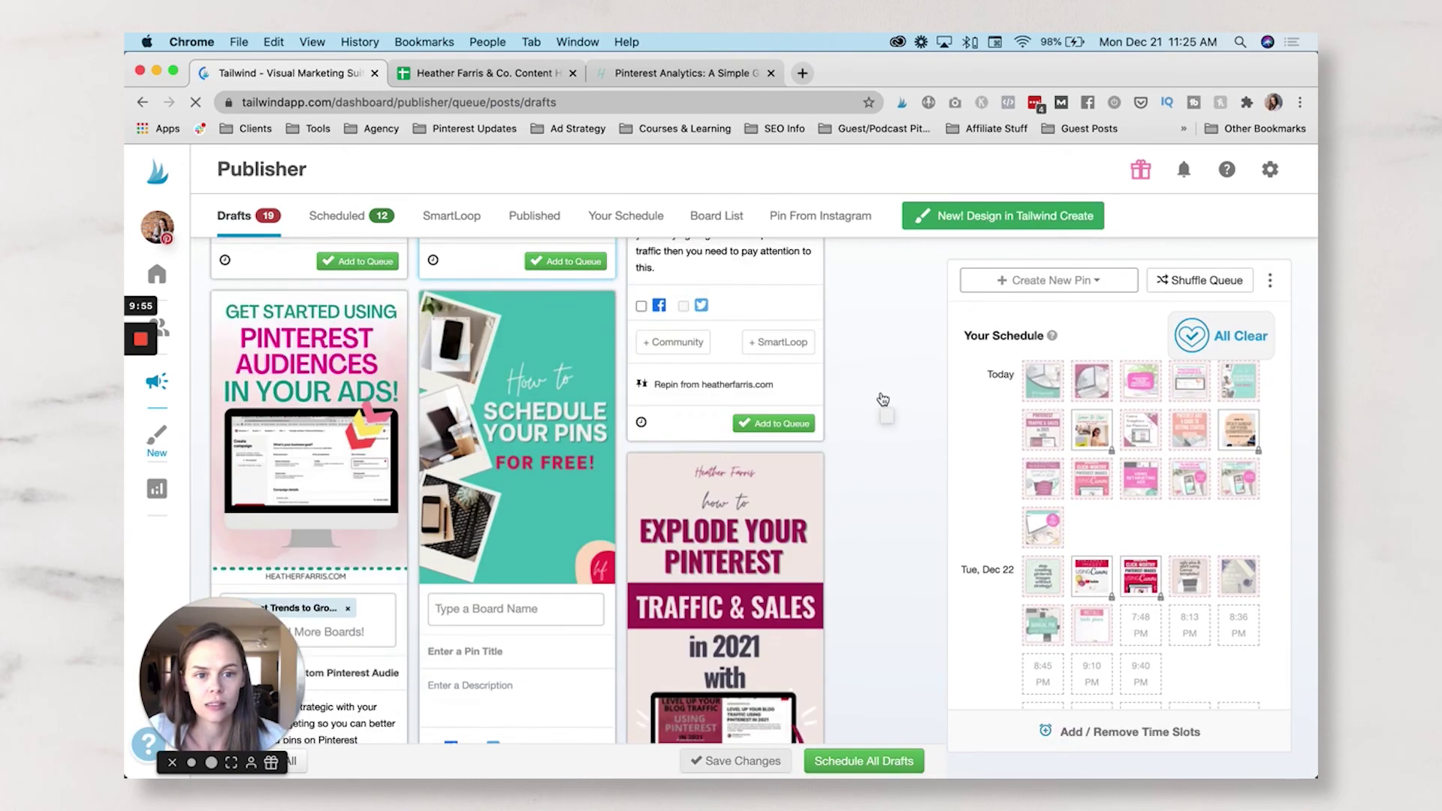
scroll(882, 399, "up", 15)
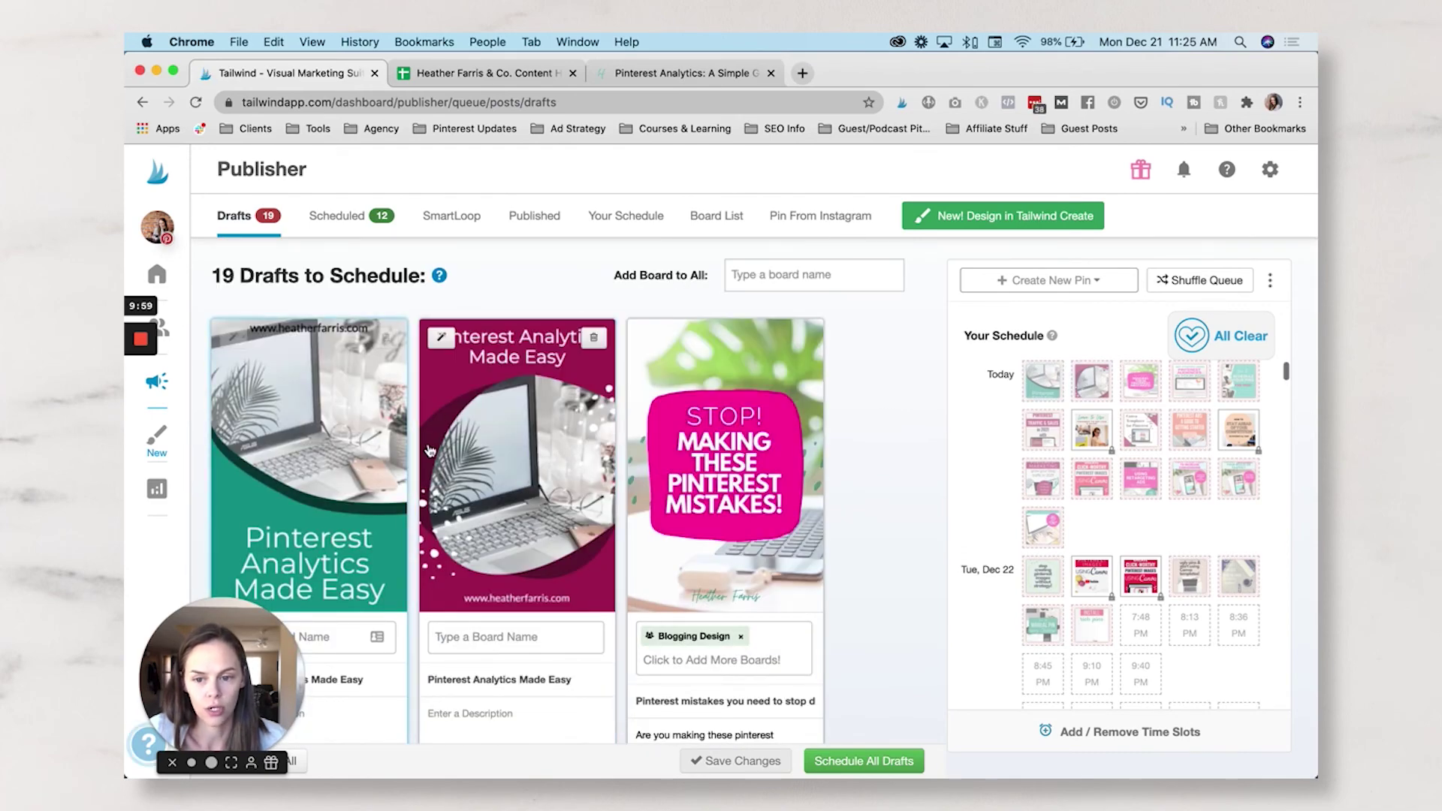
scroll(738, 464, "down", 8)
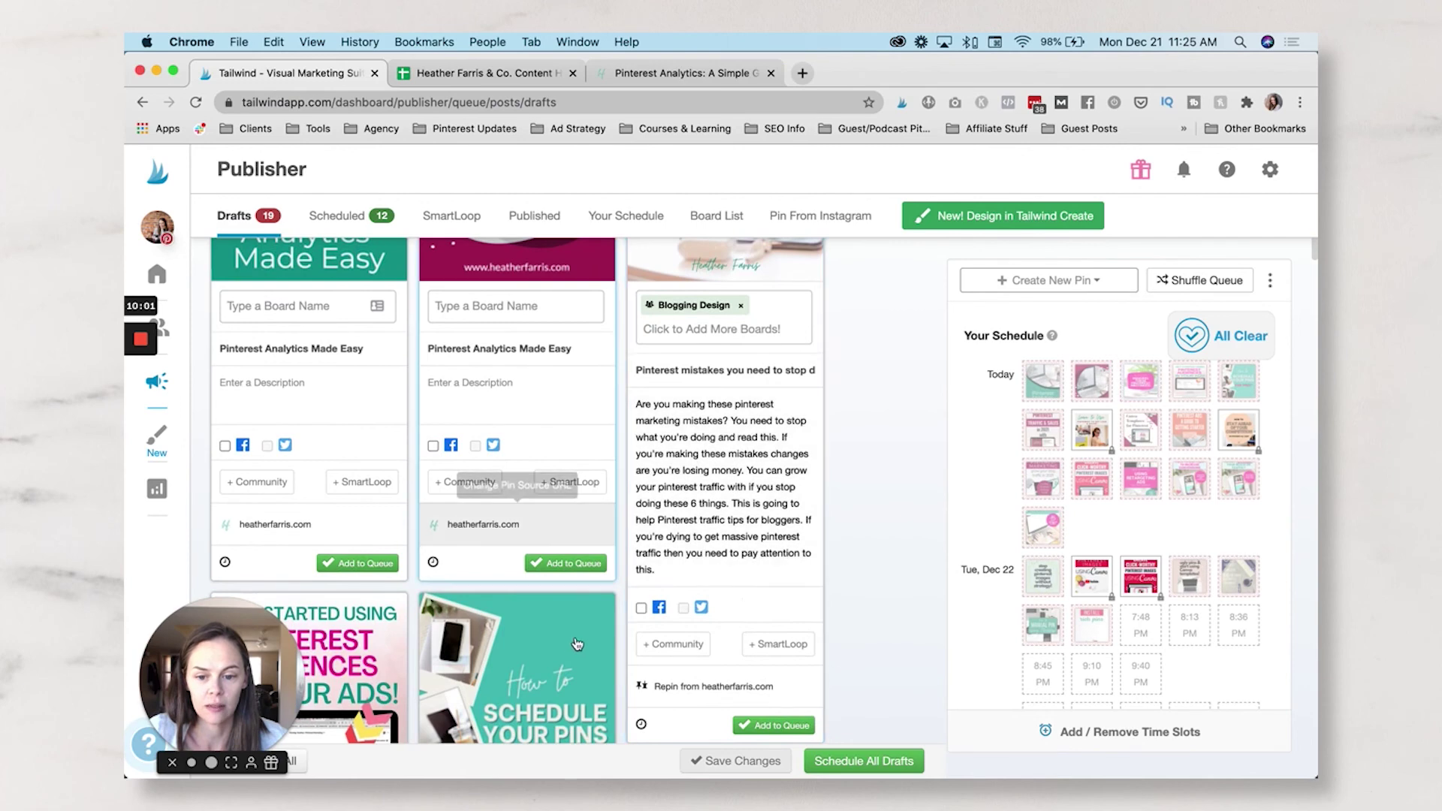
scroll(635, 543, "down", 1)
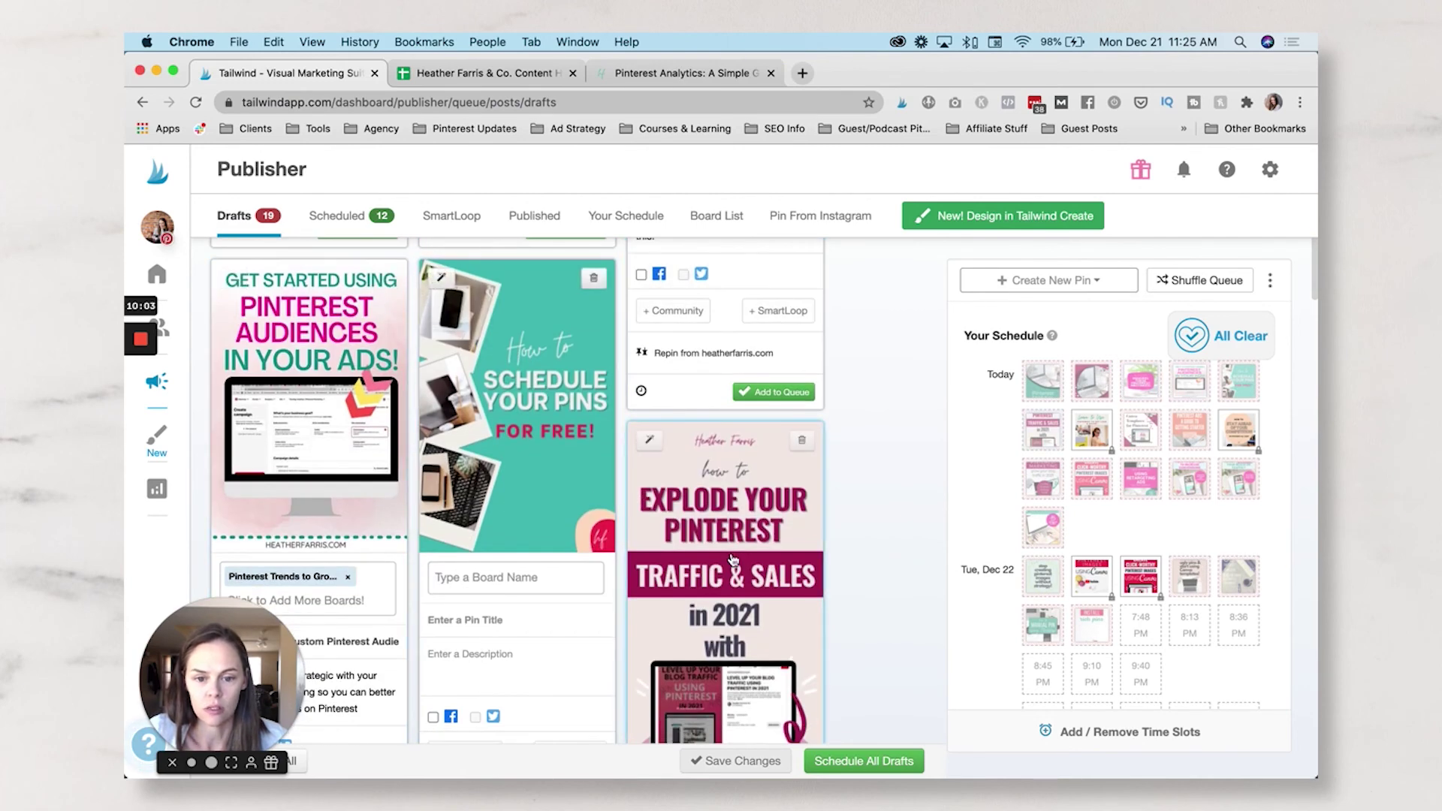
scroll(732, 539, "up", 10)
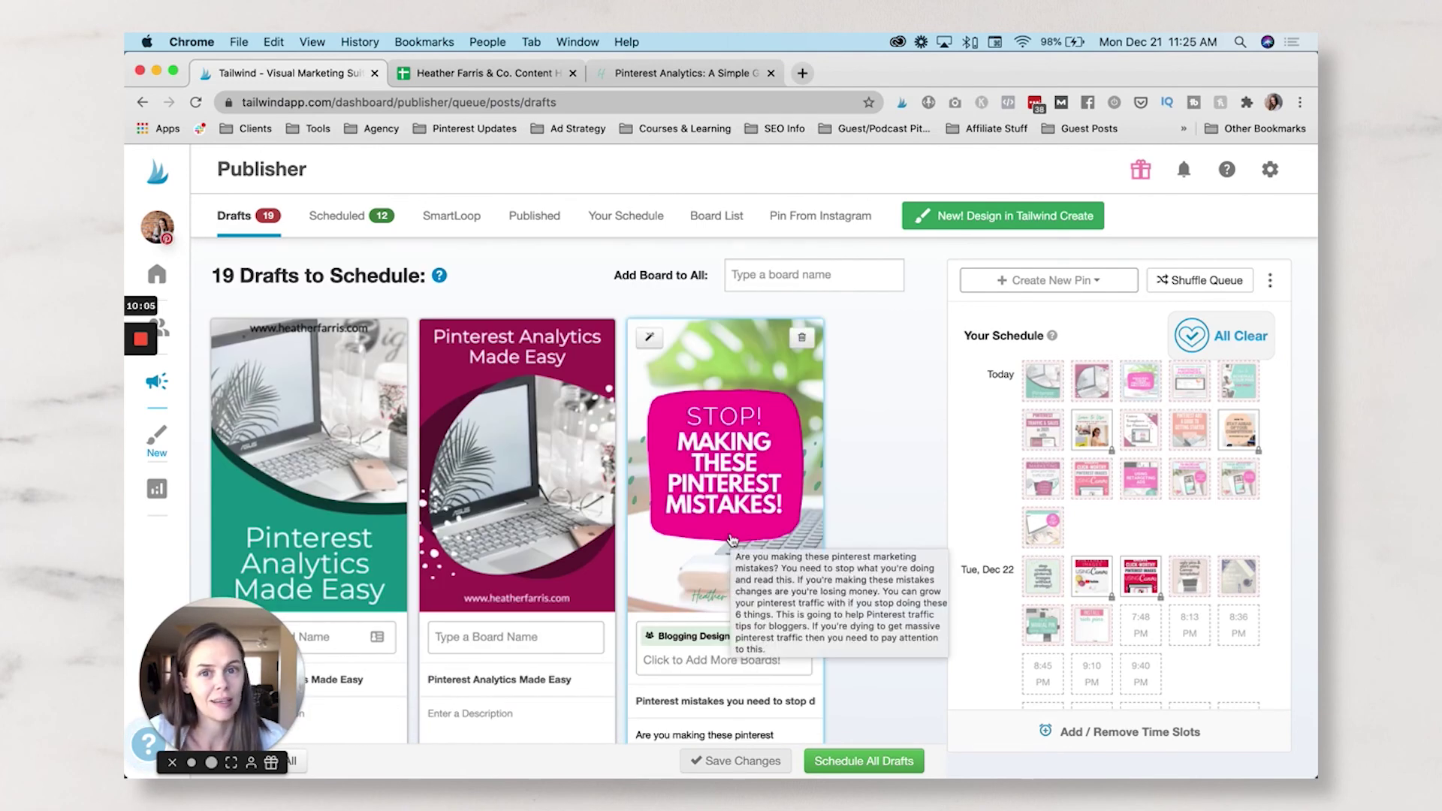